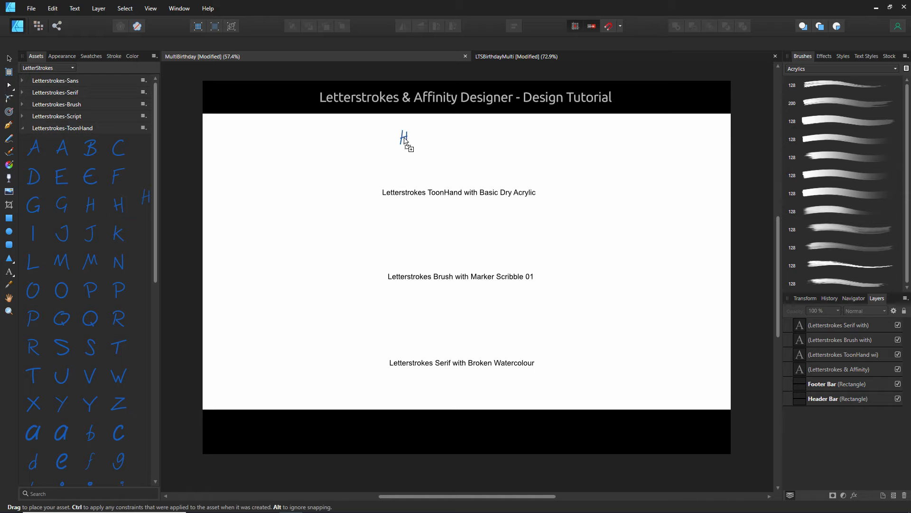
Spell HAPPY with capital letters from the Letterstrokes-ToonHand assets, placed side by side near the top of the white area.
left_click_drag(61, 148, 413, 138)
left_click_drag(98, 291, 424, 141)
left_click_drag(114, 291, 433, 140)
left_click_drag(61, 404, 446, 143)
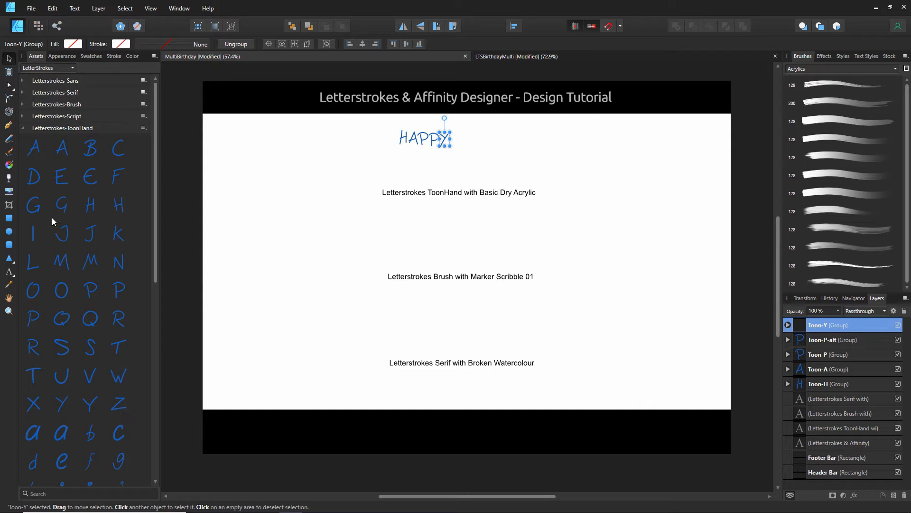
Spell BiRTHDAY with ToonHand letters on a second line beneath HAPPY, using a lowercase i.
left_click_drag(90, 149, 390, 156)
left_click_drag(154, 264, 153, 290)
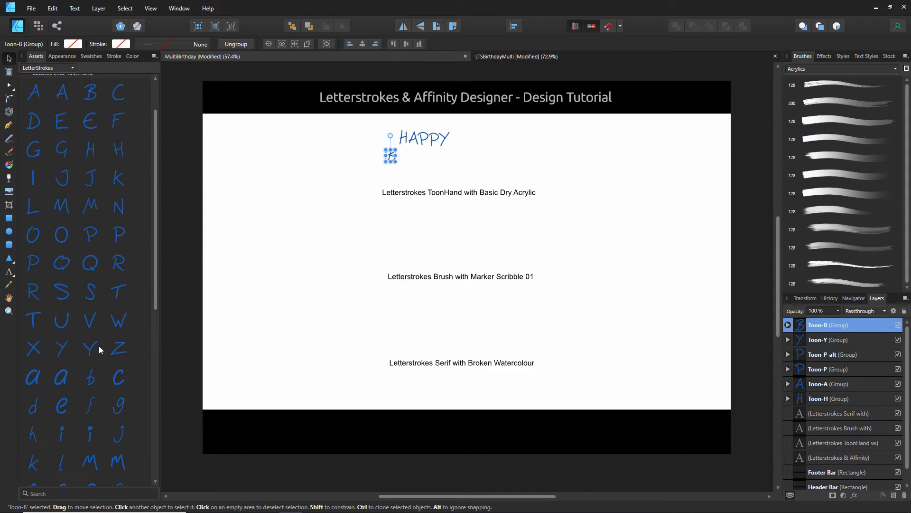
left_click_drag(61, 435, 400, 162)
left_click_drag(116, 265, 409, 161)
left_click_drag(118, 297, 422, 160)
left_click_drag(116, 148, 431, 162)
left_click_drag(39, 122, 444, 158)
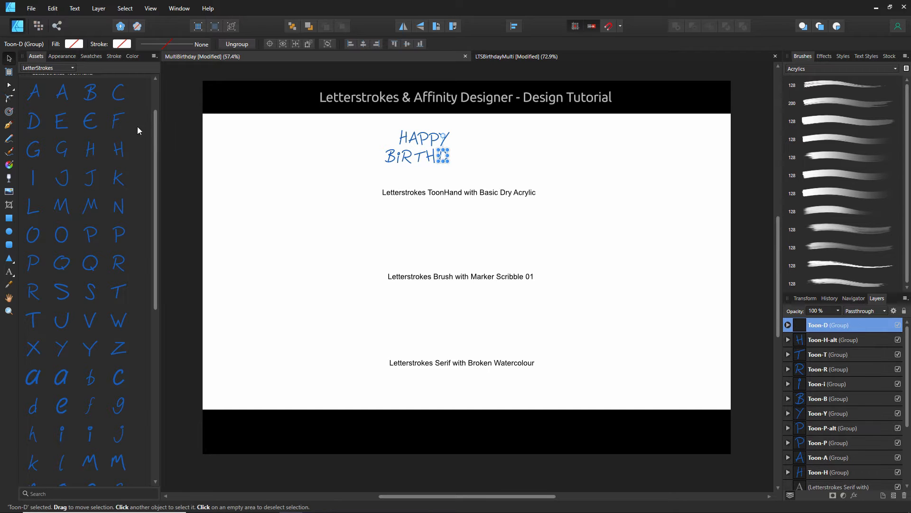
left_click_drag(287, 134, 455, 161)
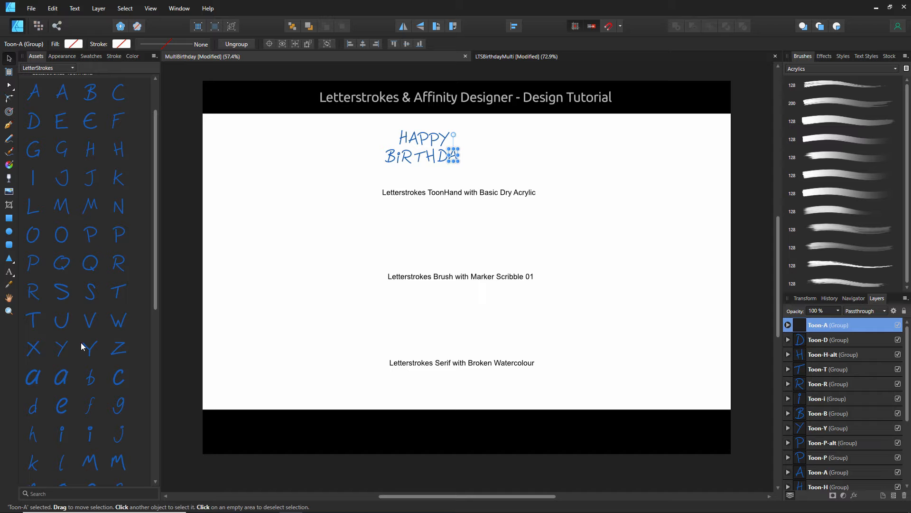
left_click_drag(66, 355, 465, 159)
Enlarge the initial B slightly, then scale up the complete HAPPY BiRTHDAY lettering and center it above the ToonHand caption.
left_click(390, 160)
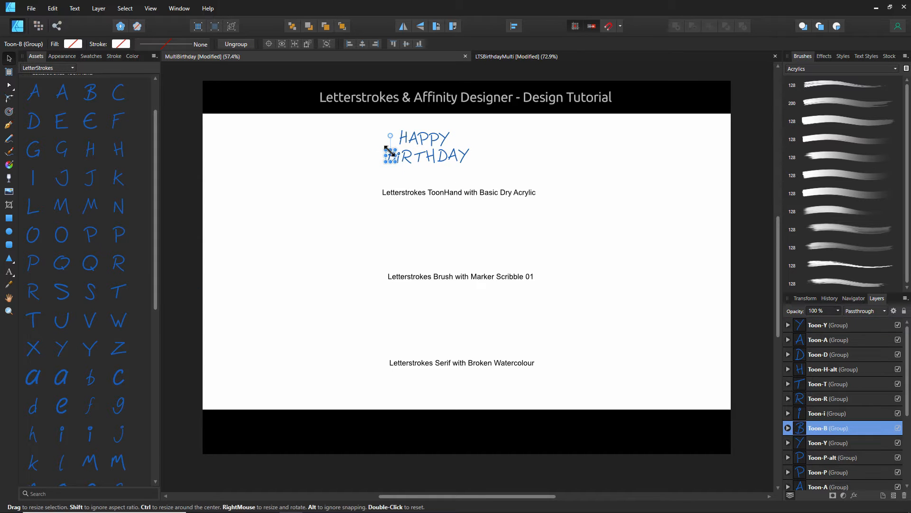
left_click(514, 154)
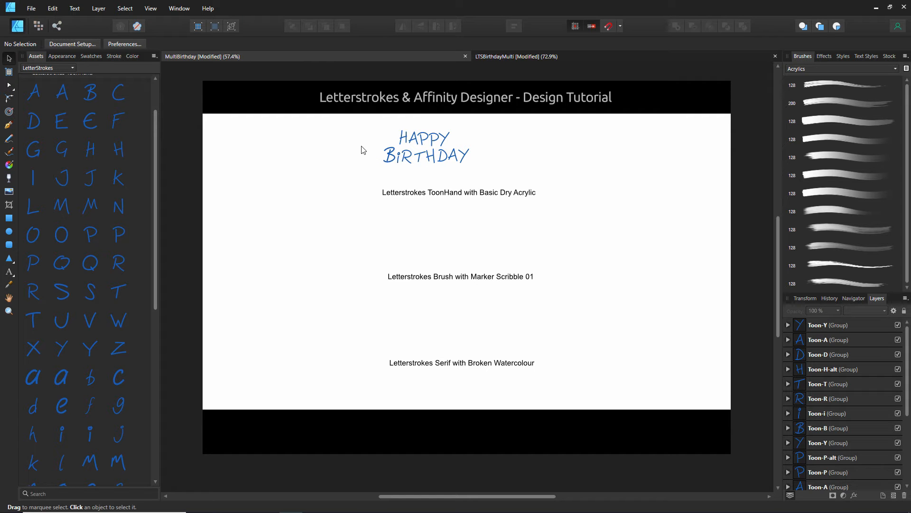
left_click_drag(373, 118, 514, 194)
left_click_drag(470, 163, 487, 167)
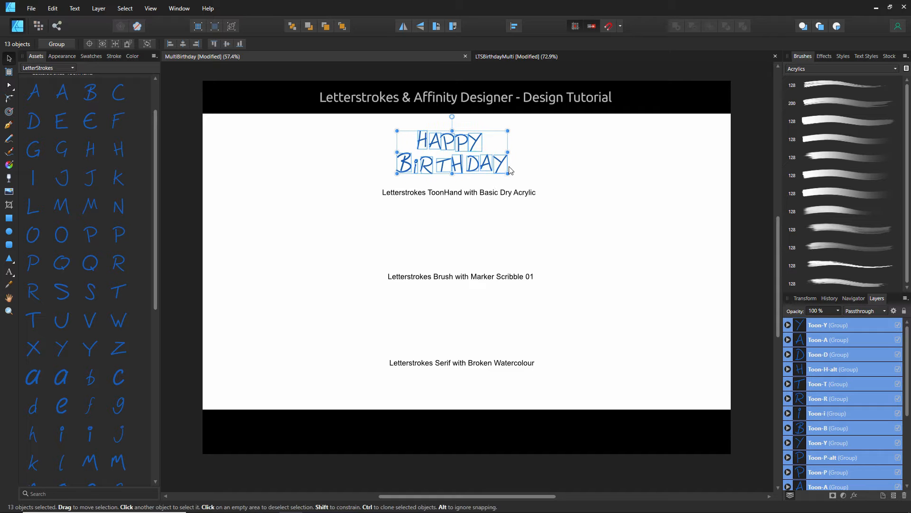
Apply the Basic Dry Acrylic brush to all the ToonHand letters and set their stroke width to 9.3 pt.
left_click(822, 85)
left_click(113, 56)
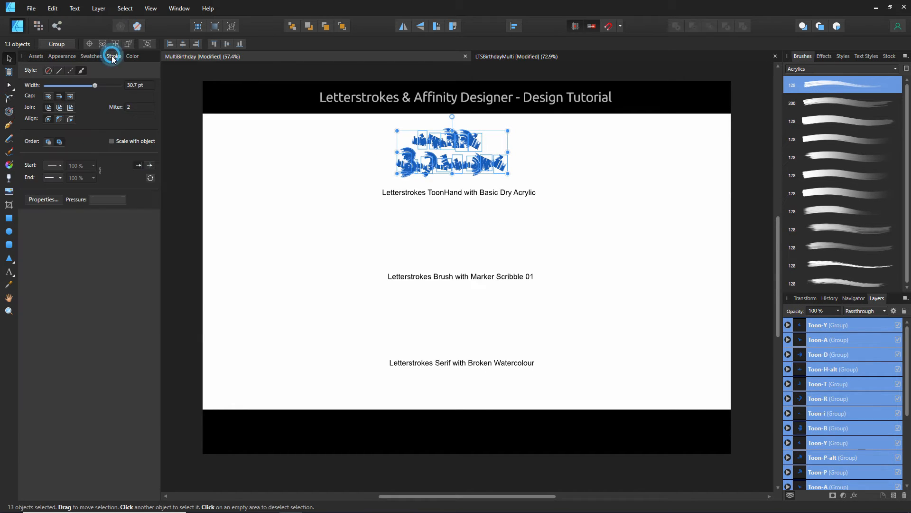
left_click_drag(93, 86, 76, 87)
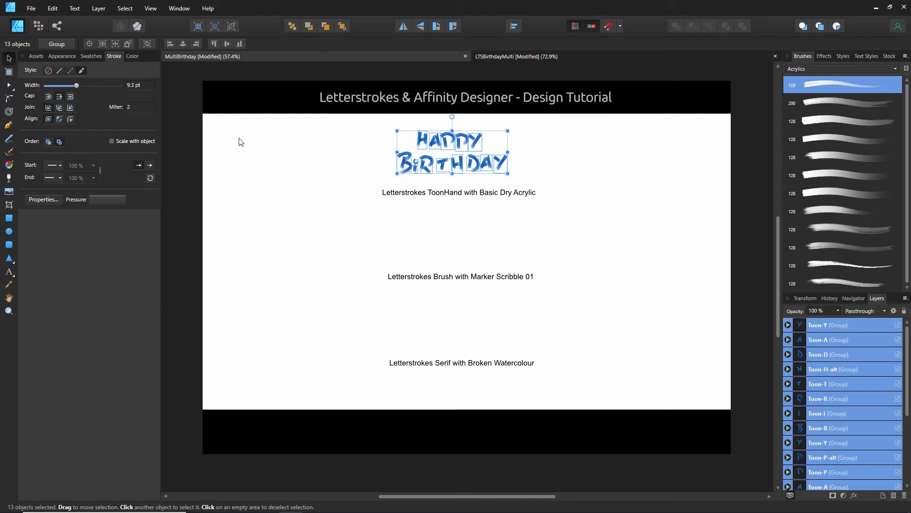
Enlarge the ToonHand lettering slightly and recolor its strokes purple with H 283, S 85, L 32.
left_click_drag(396, 130, 390, 126)
left_click_drag(508, 174, 517, 178)
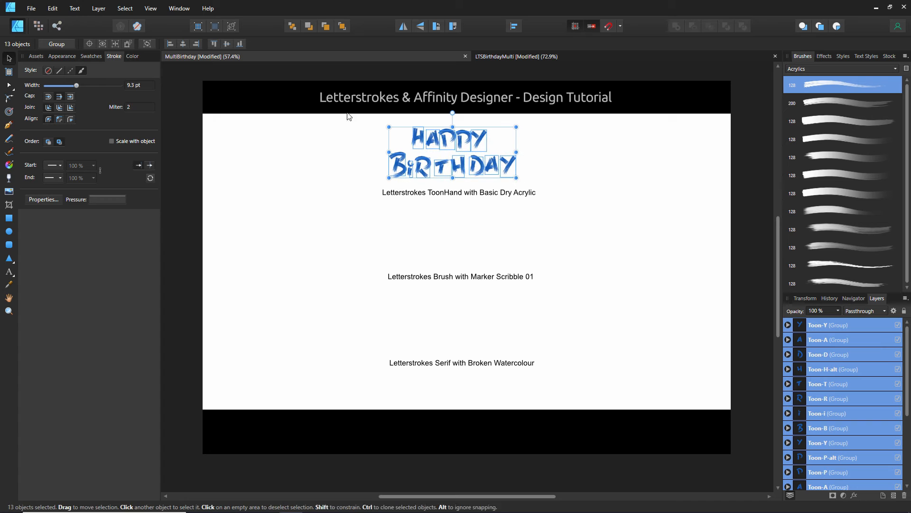
left_click(134, 56)
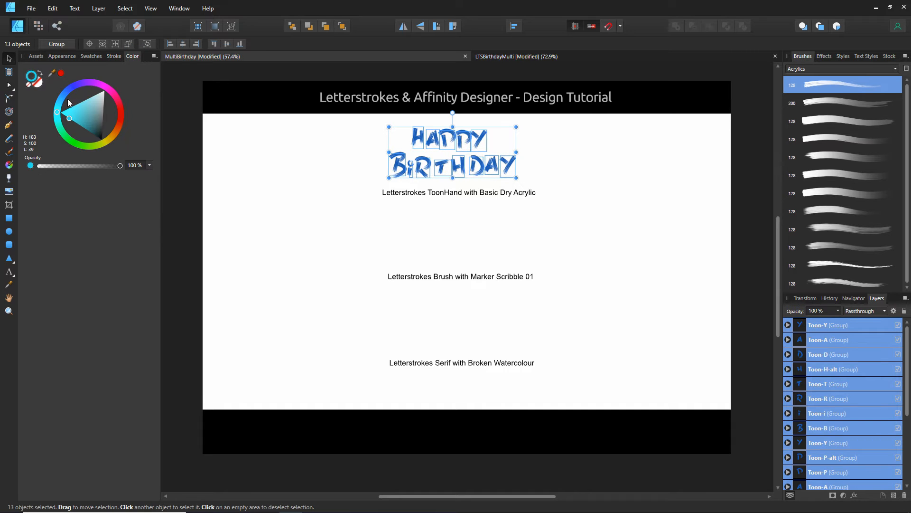
left_click(95, 90)
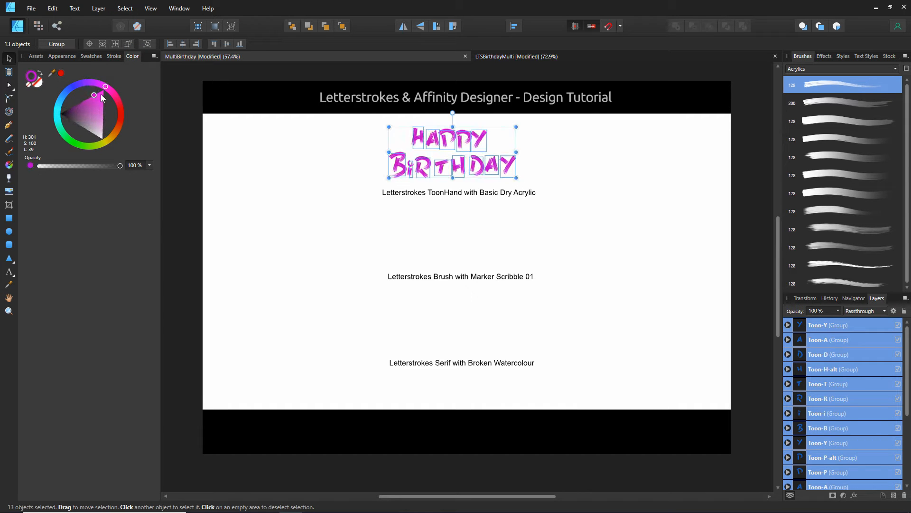
mouse_move(94, 93)
left_mouse_down()
mouse_move(86, 101)
mouse_move(97, 85)
left_mouse_up()
left_click(105, 87)
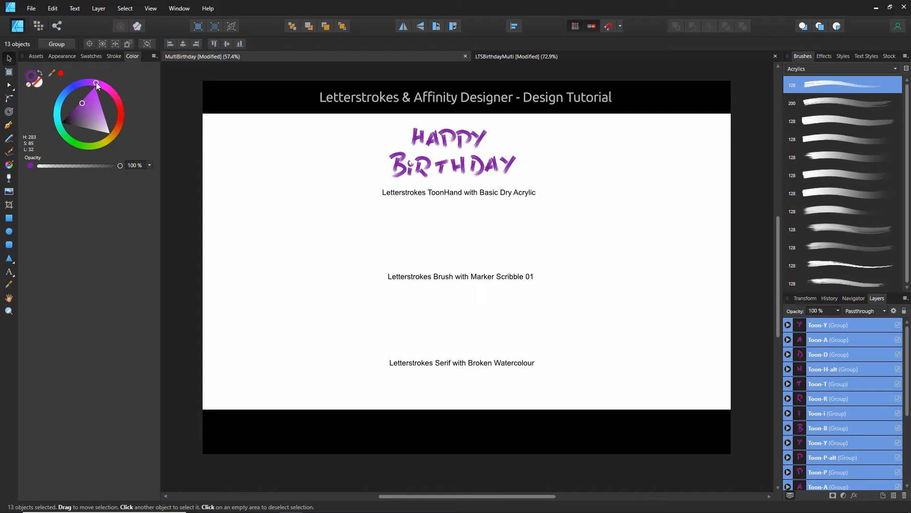
left_click(255, 192)
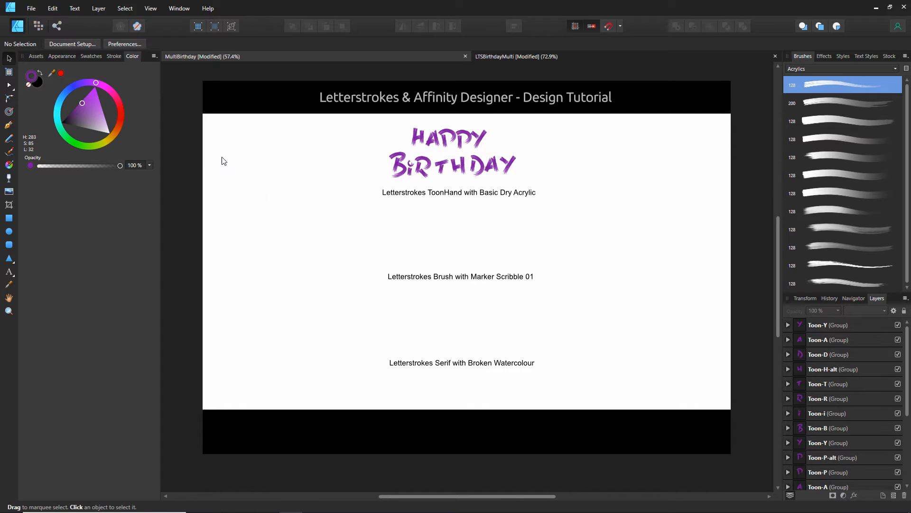
Switch from the ToonHand to the Letterstrokes-Brush assets and spell HAPPY with its capitals below the ToonHand caption.
left_click(36, 56)
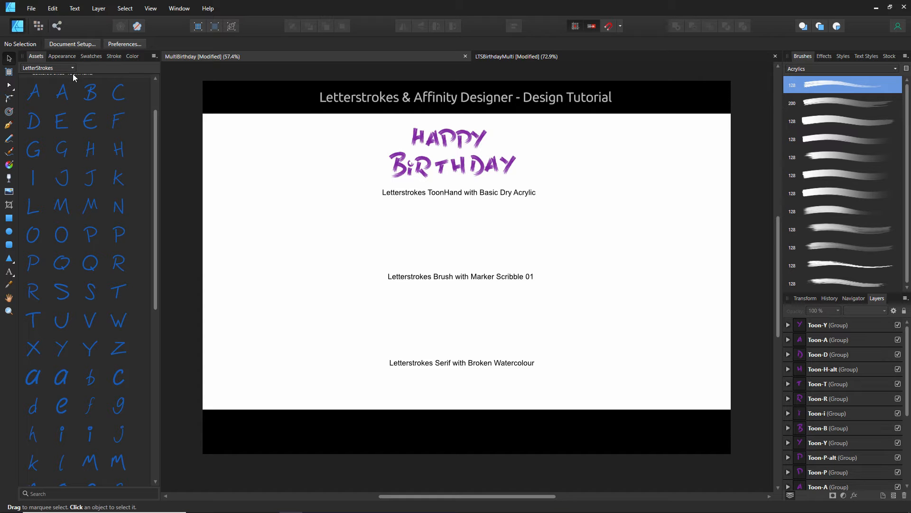
left_click_drag(152, 129, 127, 95)
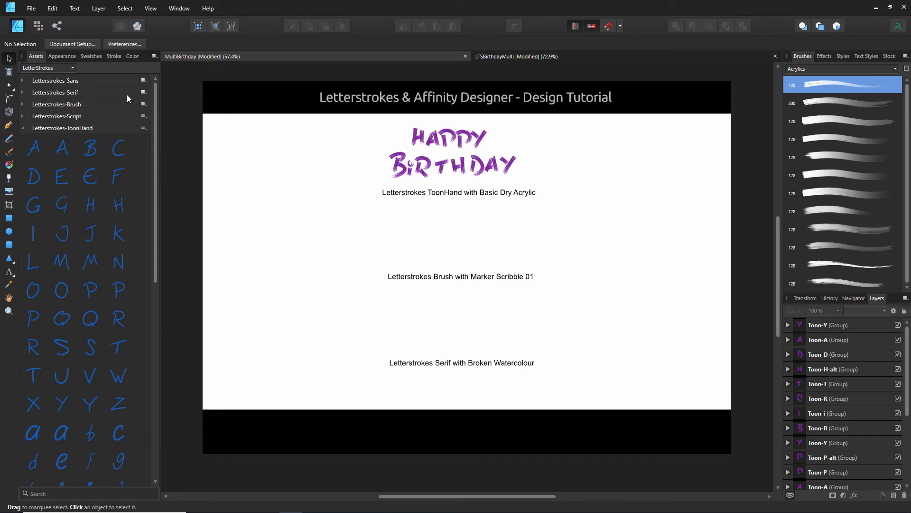
left_click(24, 129)
left_click(22, 104)
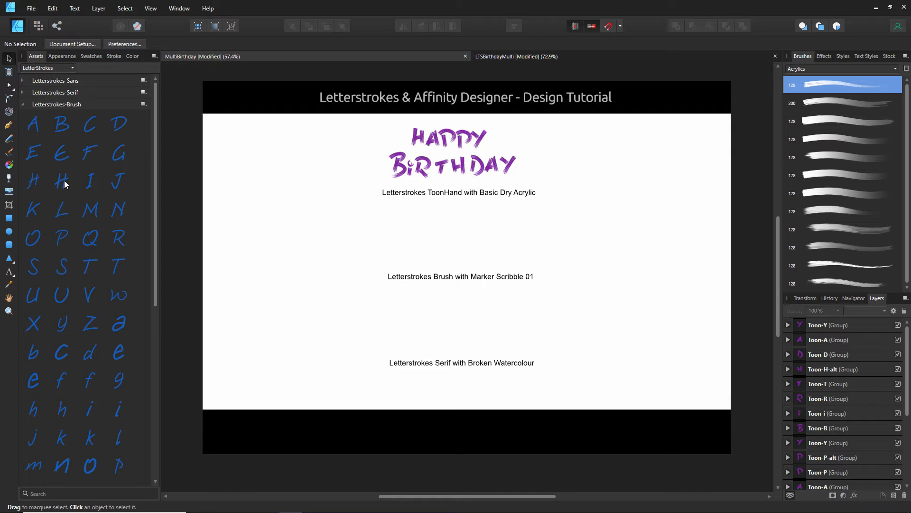
mouse_move(31, 180)
left_mouse_down()
mouse_move(274, 215)
mouse_move(387, 215)
left_mouse_up()
mouse_move(40, 127)
left_mouse_down()
mouse_move(401, 224)
mouse_move(398, 216)
left_mouse_up()
mouse_move(60, 244)
left_mouse_down()
mouse_move(356, 242)
mouse_move(412, 225)
mouse_move(407, 218)
left_mouse_up()
mouse_move(73, 235)
left_mouse_down()
mouse_move(267, 242)
mouse_move(420, 219)
left_mouse_up()
mouse_move(66, 330)
left_mouse_down()
mouse_move(429, 220)
mouse_move(380, 231)
left_mouse_up()
Enlarge the initial H of the second HAPPY and bring the neighboring A closer to it.
left_click(384, 221)
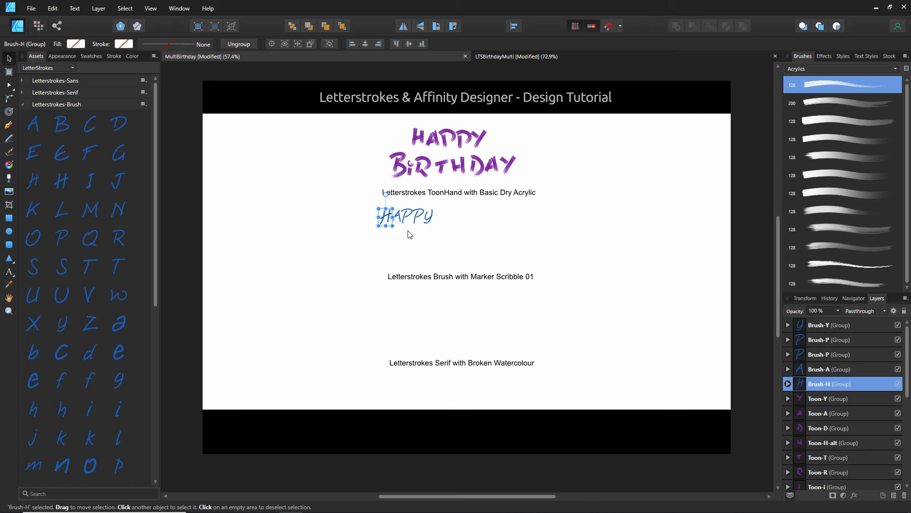
left_click(415, 230)
left_click(399, 220)
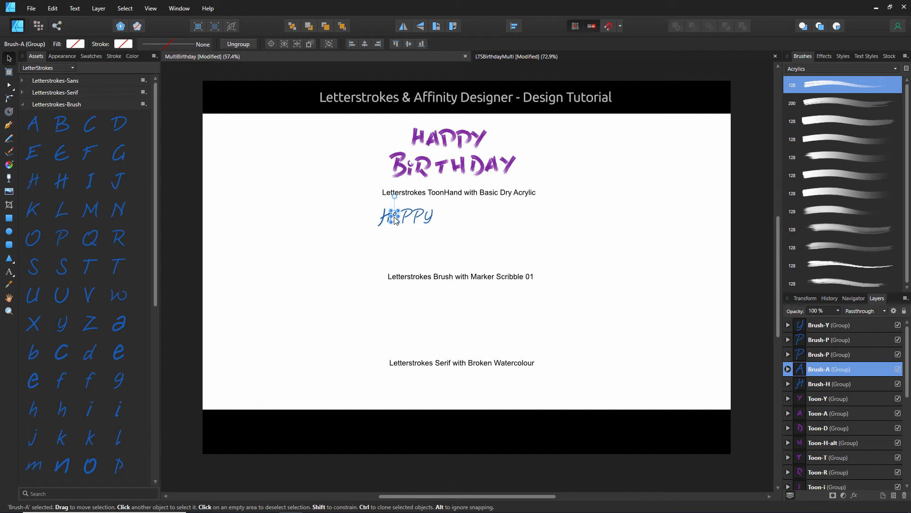
Spell BiRTHDAY with Letterstrokes-Brush letters on a line beneath the second HAPPY, using a lowercase i and the alternate H.
mouse_move(77, 138)
left_mouse_down()
mouse_move(375, 244)
mouse_move(386, 235)
left_mouse_up()
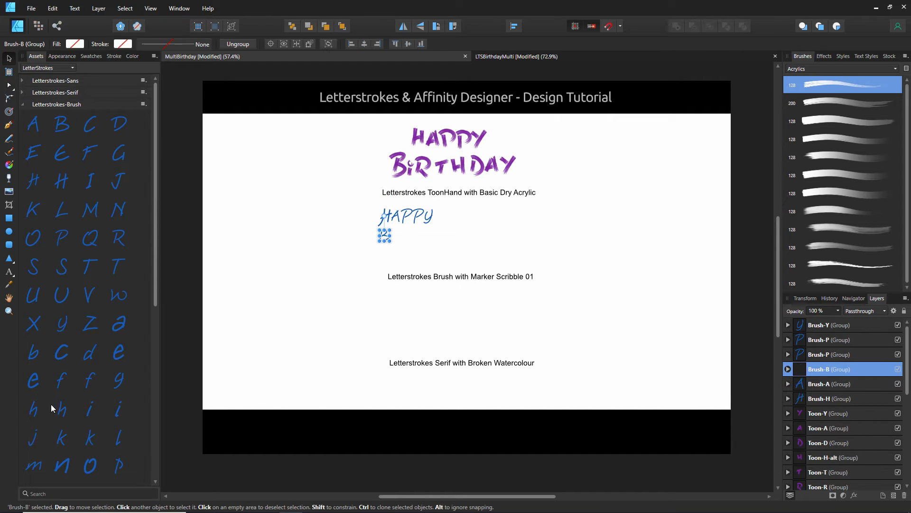
left_click_drag(123, 399, 393, 240)
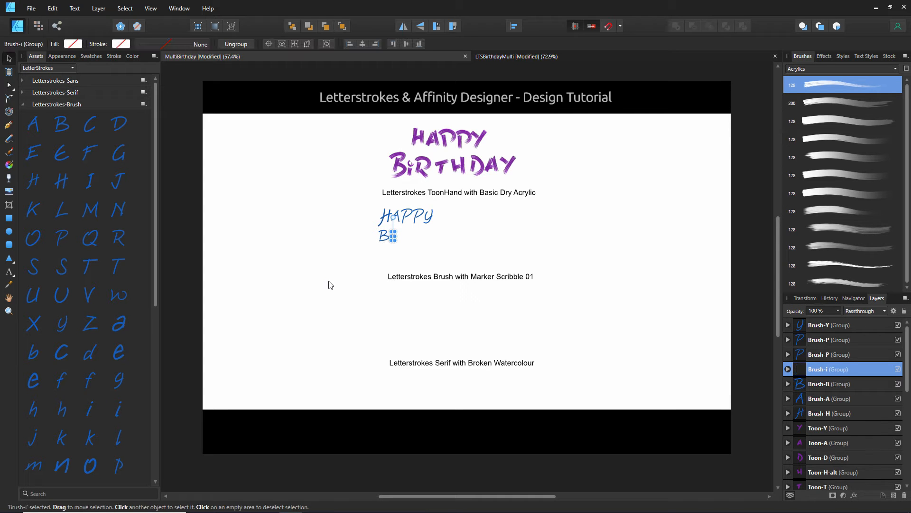
mouse_move(119, 252)
left_mouse_down()
mouse_move(305, 255)
mouse_move(404, 243)
left_mouse_up()
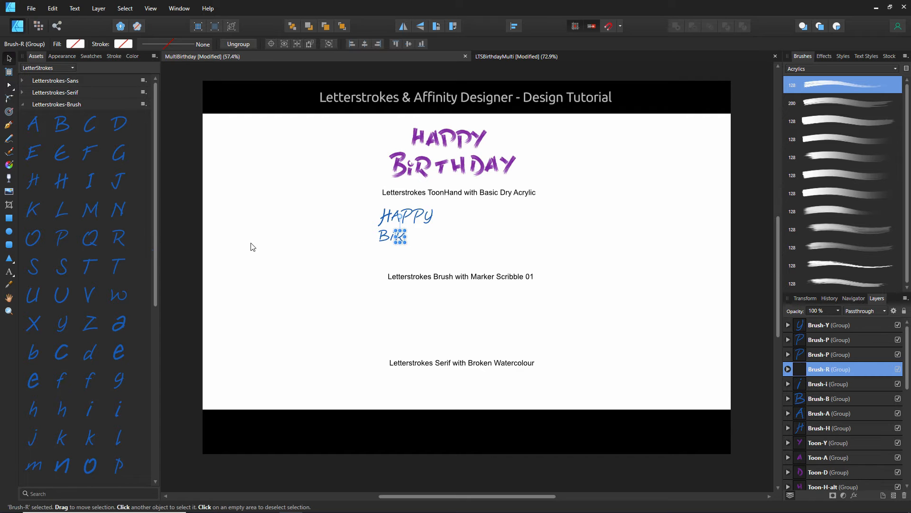
mouse_move(88, 264)
left_mouse_down()
mouse_move(418, 251)
mouse_move(415, 241)
left_mouse_up()
mouse_move(62, 186)
left_mouse_down()
mouse_move(413, 246)
mouse_move(423, 236)
mouse_move(243, 249)
left_mouse_up()
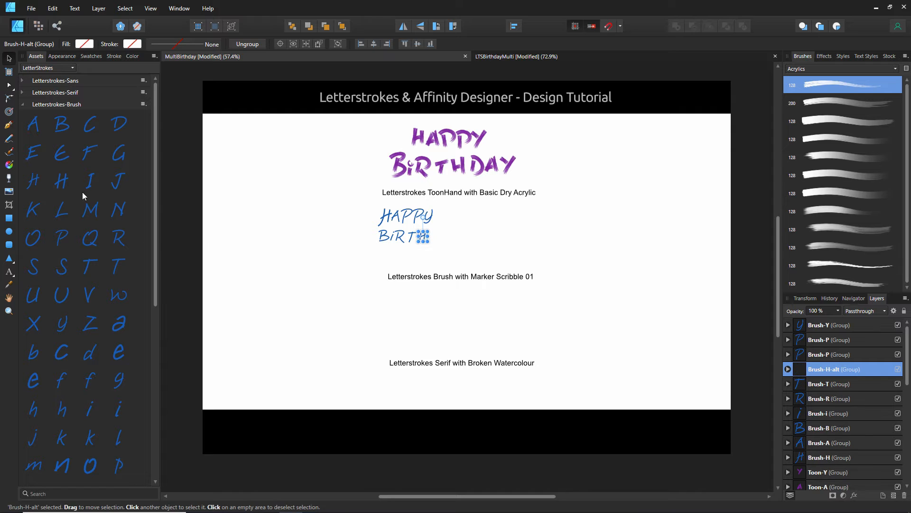
left_click_drag(126, 128, 436, 242)
mouse_move(42, 127)
left_mouse_down()
mouse_move(150, 182)
mouse_move(427, 256)
mouse_move(447, 241)
left_mouse_up()
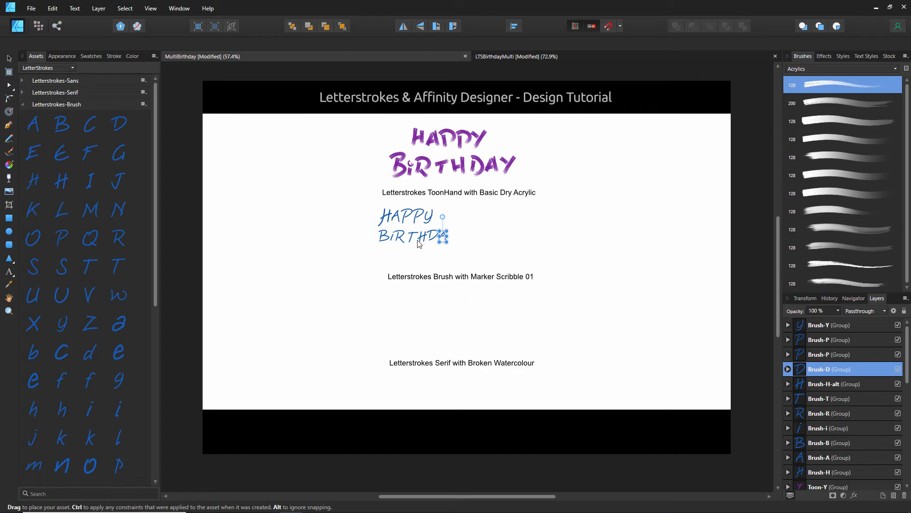
mouse_move(60, 328)
left_mouse_down()
mouse_move(464, 270)
mouse_move(454, 240)
left_mouse_up()
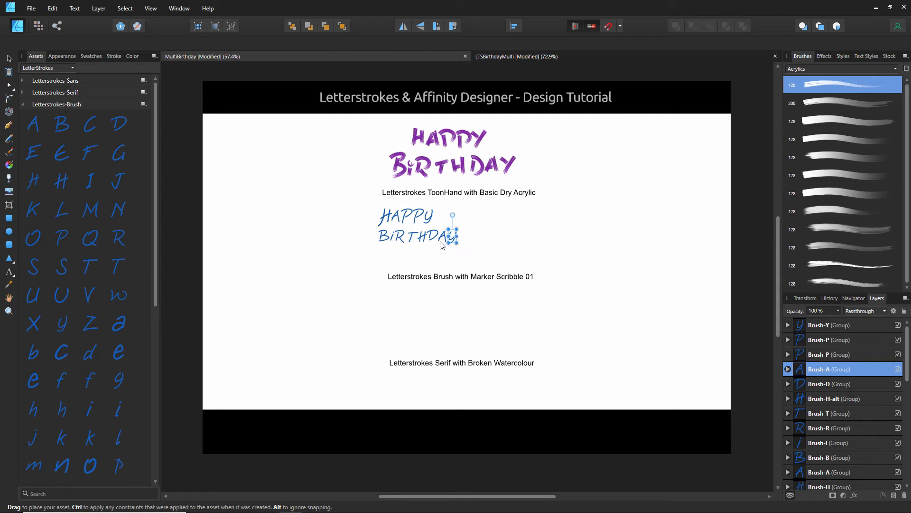
Enlarge the initial B of the second BiRTHDAY slightly.
left_click(382, 237)
left_click_drag(380, 248, 379, 251)
left_click(413, 255)
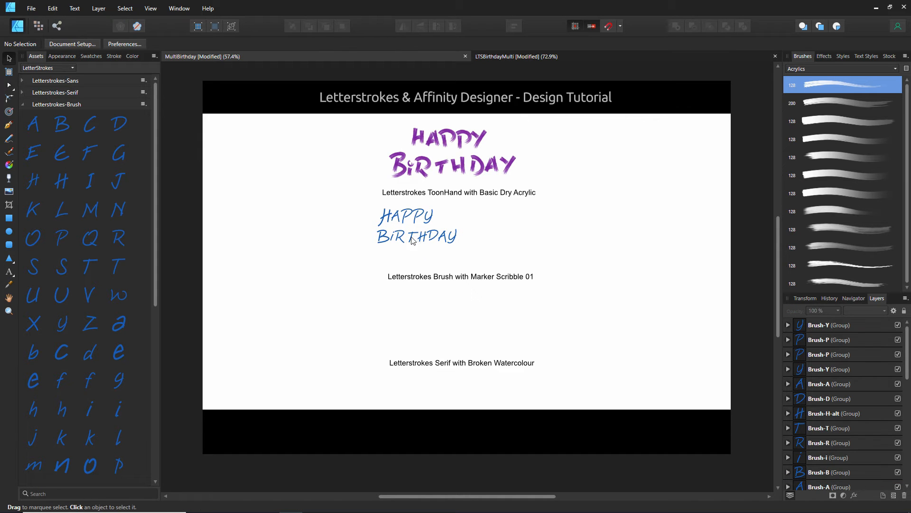
Center the second HAPPY over BiRTHDAY, then scale up both words together to fit above the Marker Scribble 01 caption.
left_click_drag(370, 200, 453, 228)
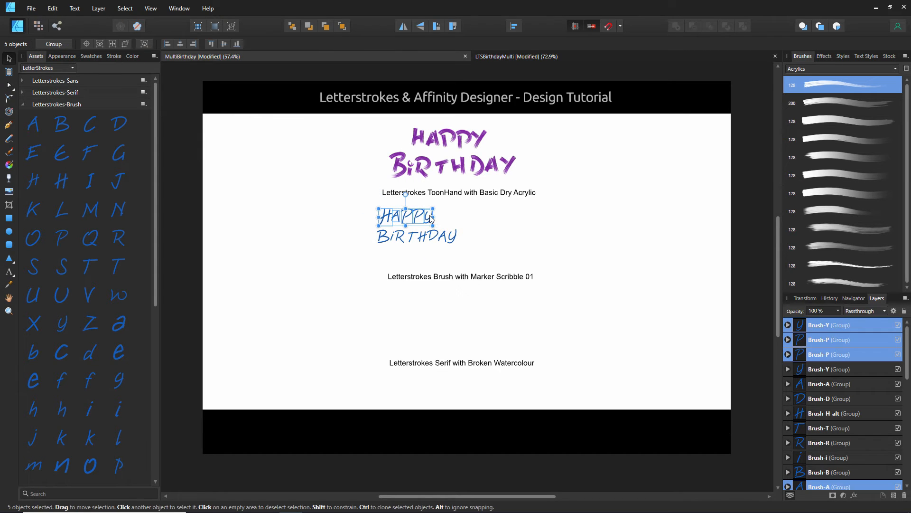
left_click_drag(349, 203, 504, 262)
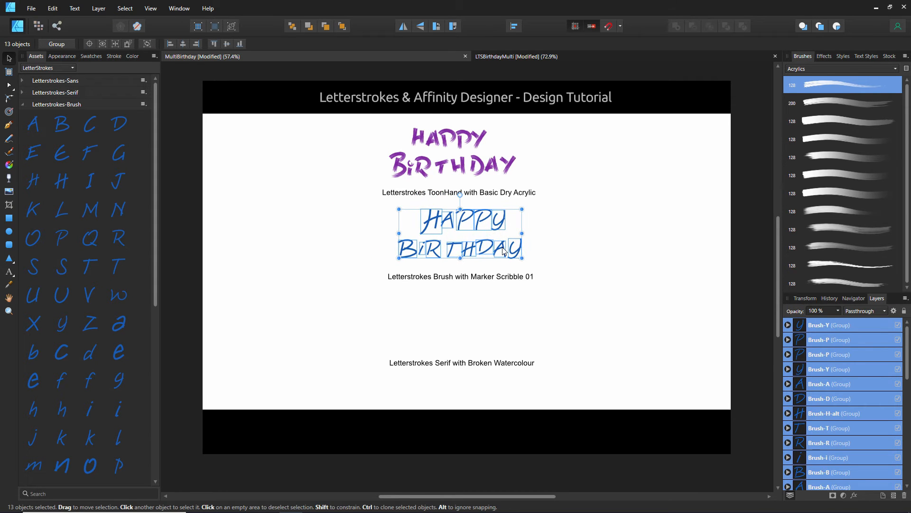
left_click(535, 235)
left_click_drag(328, 199, 574, 264)
Apply the Marker Scribble 01 brush from the Markers category to the second lettering and set its stroke width to 8.2 pt.
left_click(897, 70)
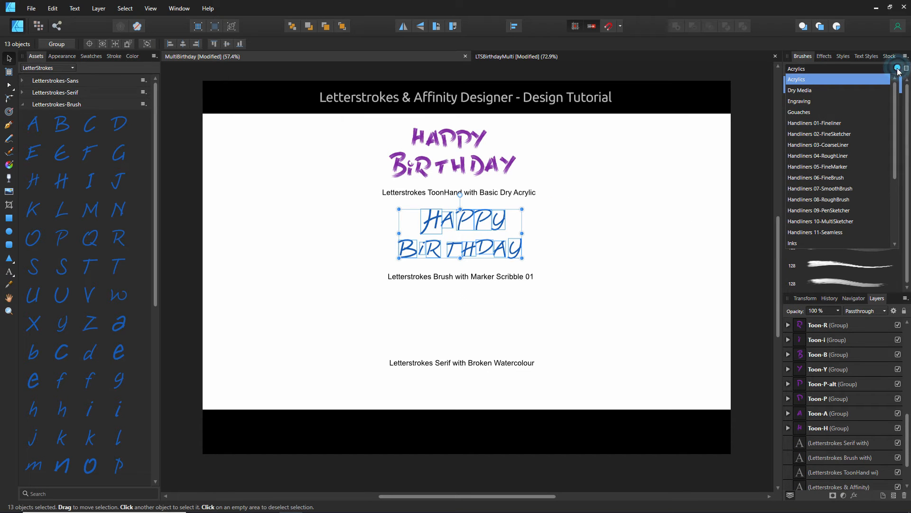
scroll(850, 179, "down", 1)
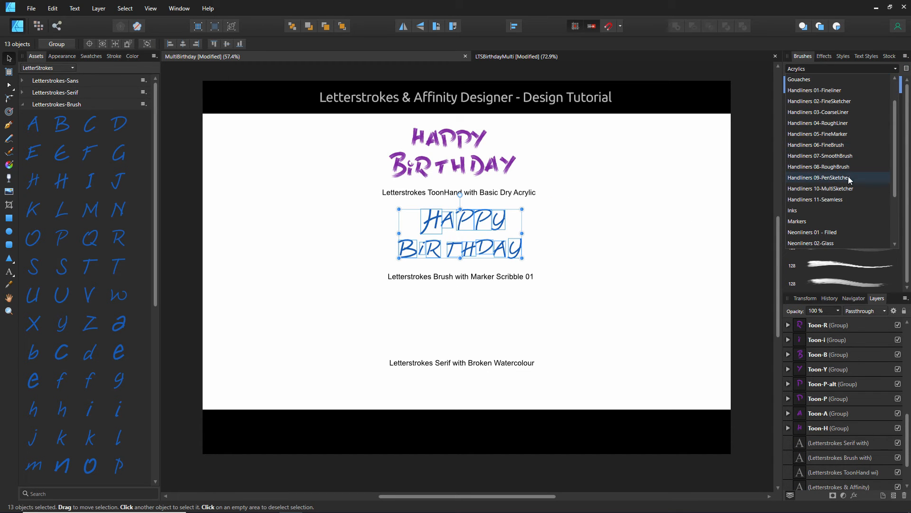
left_click(826, 221)
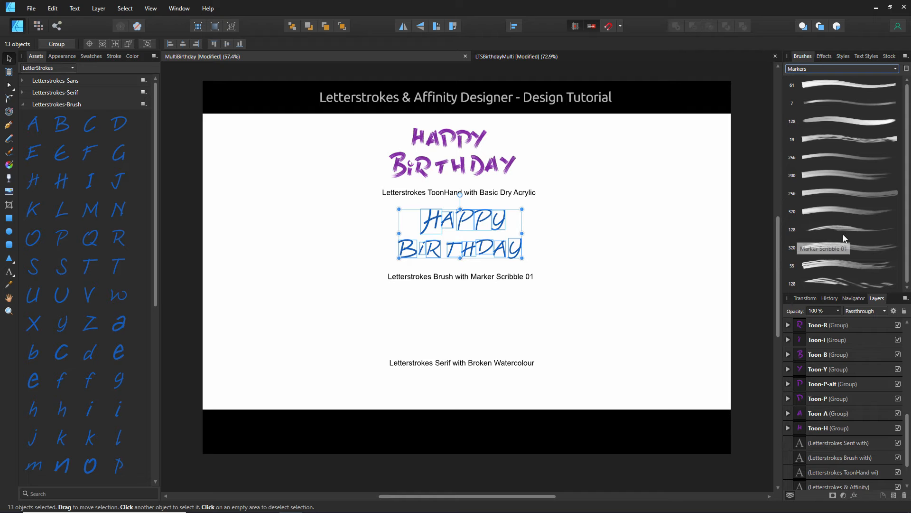
left_click(843, 230)
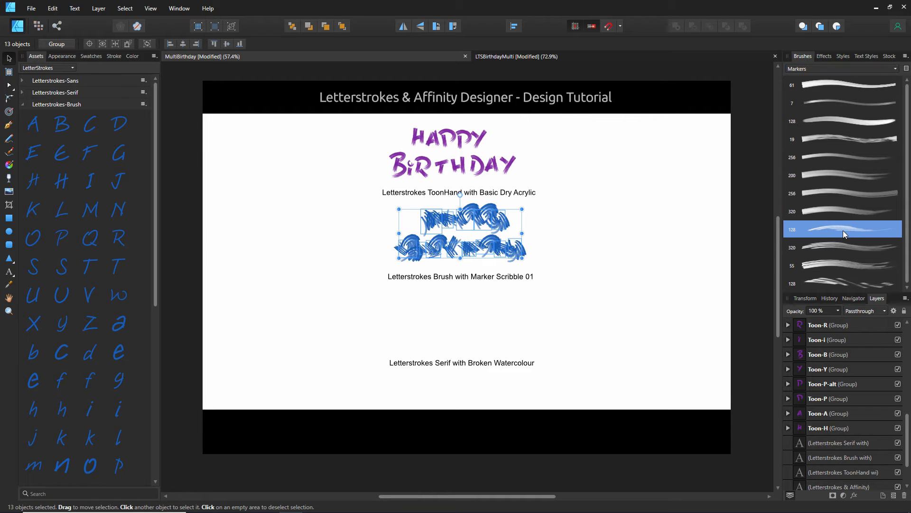
left_click(113, 56)
left_click_drag(96, 86, 75, 87)
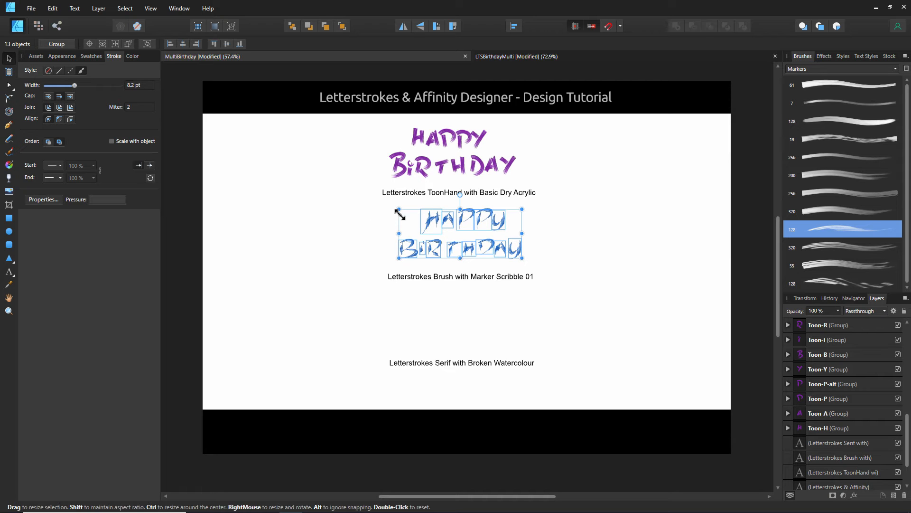
Enlarge the marker-brushed lettering slightly, deselect it and bring the Letterstrokes assets back into view.
left_click_drag(400, 210, 387, 204)
left_click(345, 259)
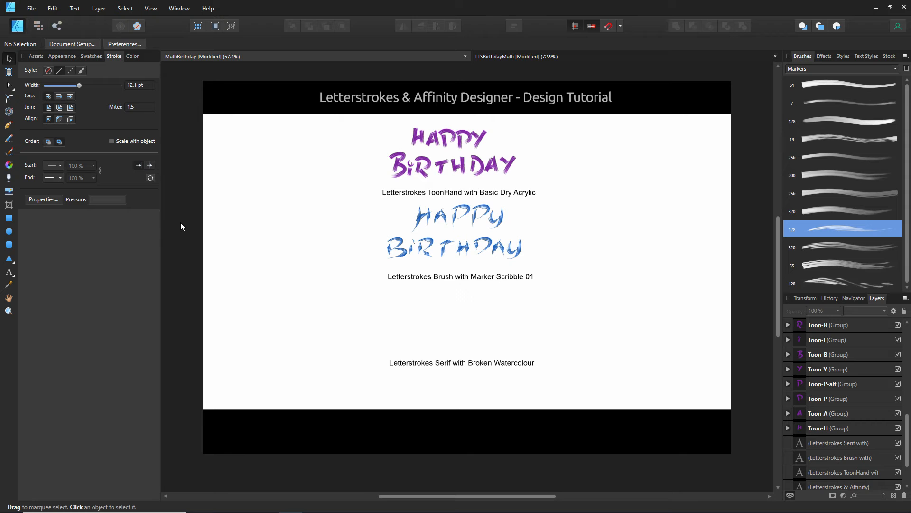
left_click(36, 57)
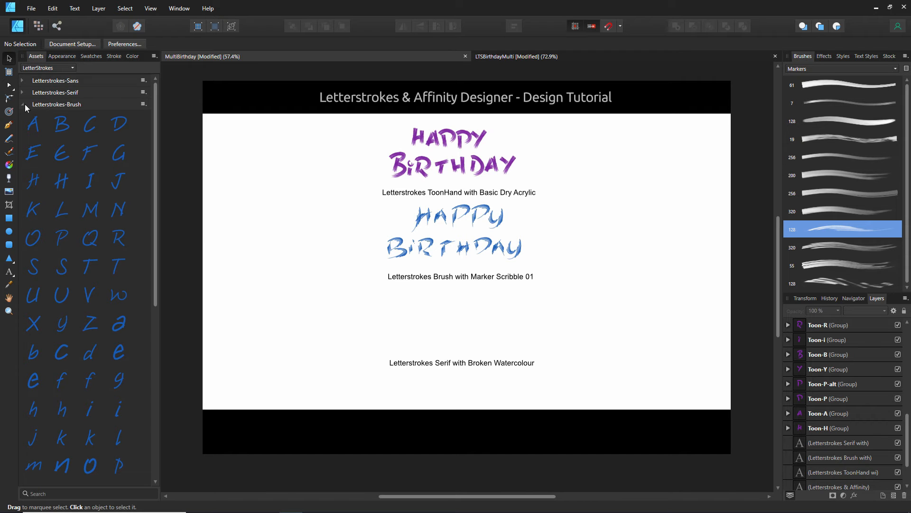
Place the word HAPPY from Letterstrokes-Serif letter assets just below the Marker Scribble 01 caption.
left_click(22, 104)
left_click(22, 92)
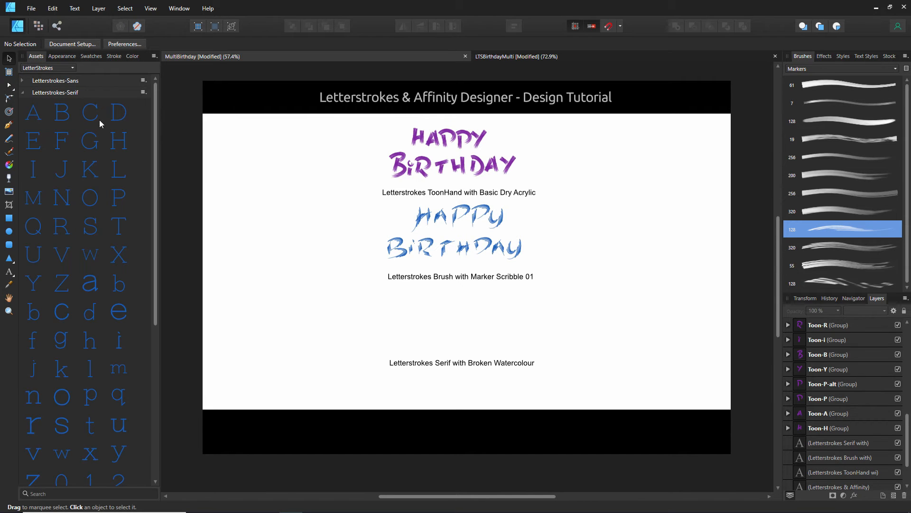
left_click_drag(117, 142, 418, 292)
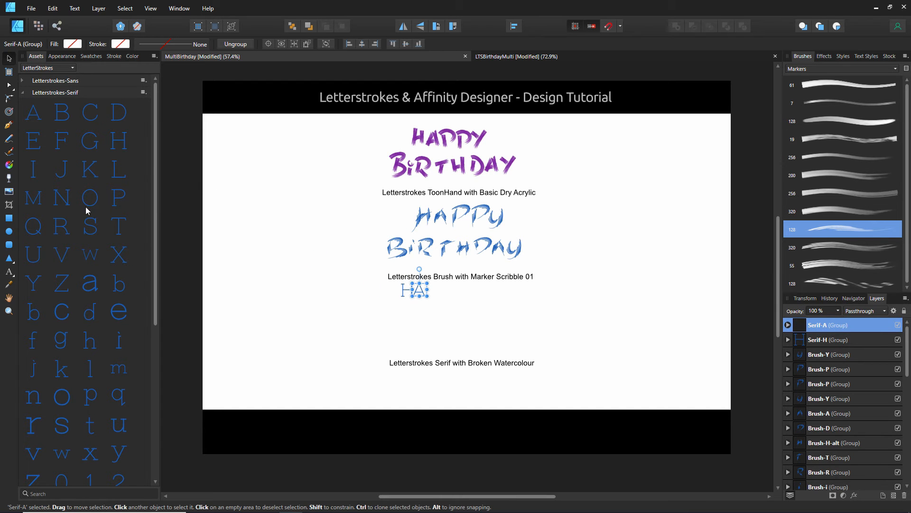
left_click_drag(118, 202, 434, 293)
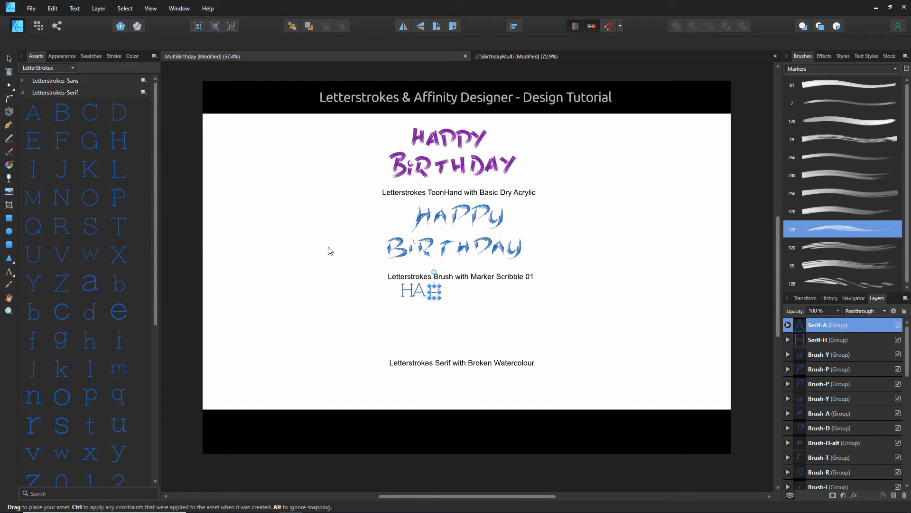
left_click_drag(118, 192, 447, 292)
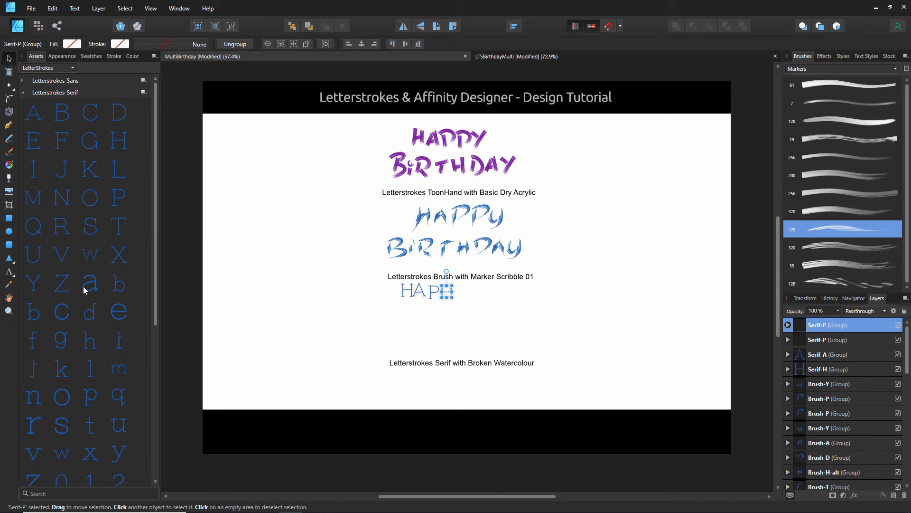
left_click_drag(41, 279, 458, 291)
Place the Letterstrokes-Serif letters of BIRTHDAY in a row beneath the third HAPPY.
left_click_drag(63, 116, 393, 311)
left_click_drag(32, 164, 310, 276)
left_click_drag(69, 227, 185, 221)
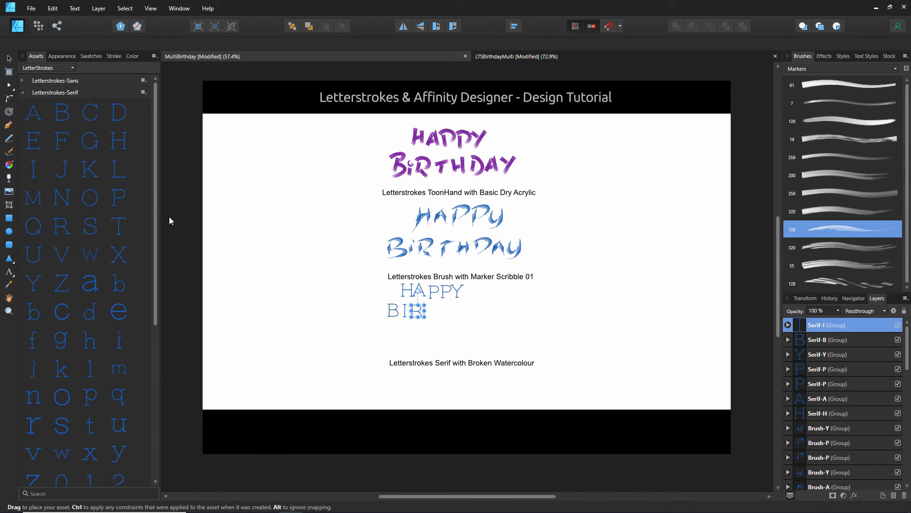
left_click_drag(115, 231, 432, 315)
left_click_drag(116, 145, 300, 259)
left_click_drag(472, 317, 473, 316)
left_click_drag(32, 287, 469, 314)
left_click(512, 321)
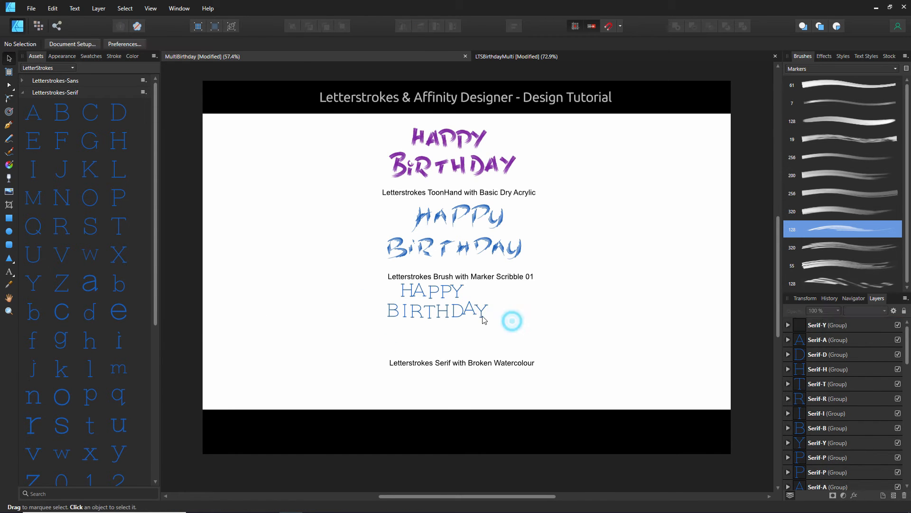
Bring the raised A of the third BIRTHDAY into line with the neighbouring letters and check the Y and B positions.
left_click(476, 315)
left_click(499, 319)
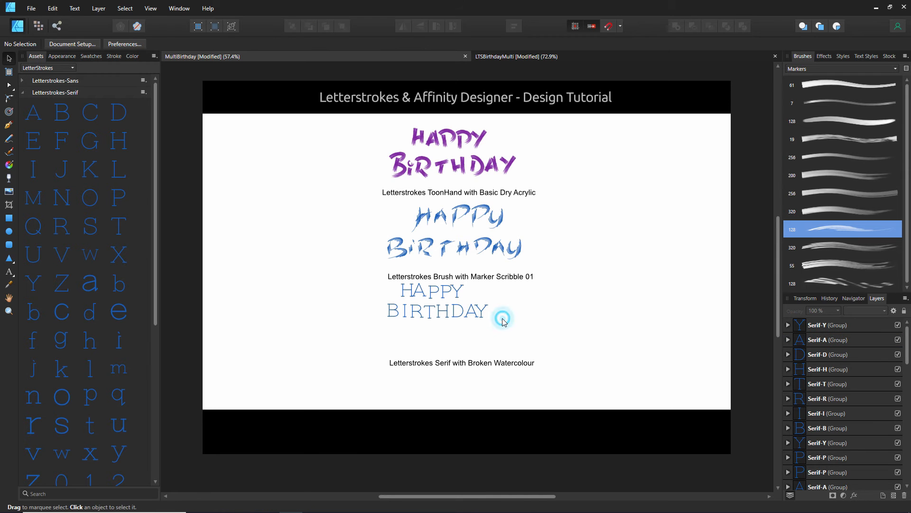
left_click(482, 310)
left_click(386, 332)
left_click(394, 313)
left_click(397, 325)
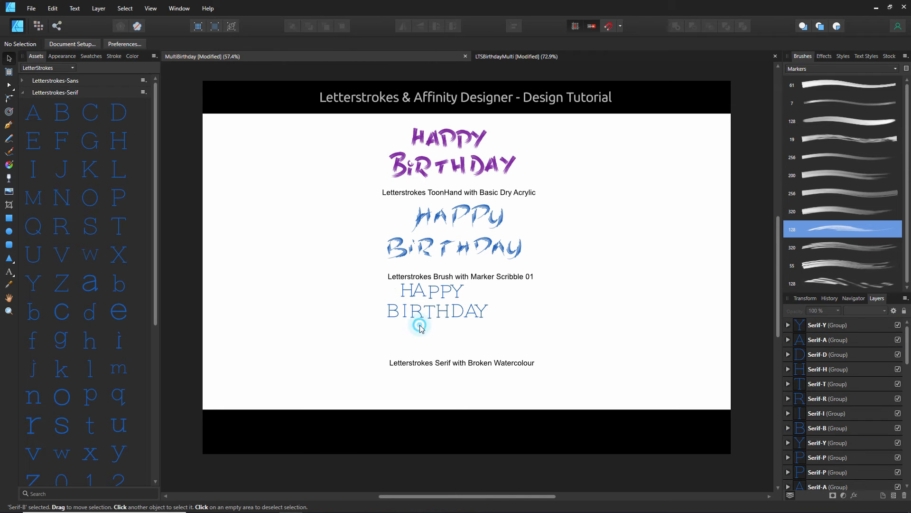
Select both serif words together and scale them up to fill the space above the Broken Watercolour caption.
left_click_drag(357, 282, 513, 342)
left_click_drag(463, 317, 482, 334)
left_click_drag(407, 300, 390, 294)
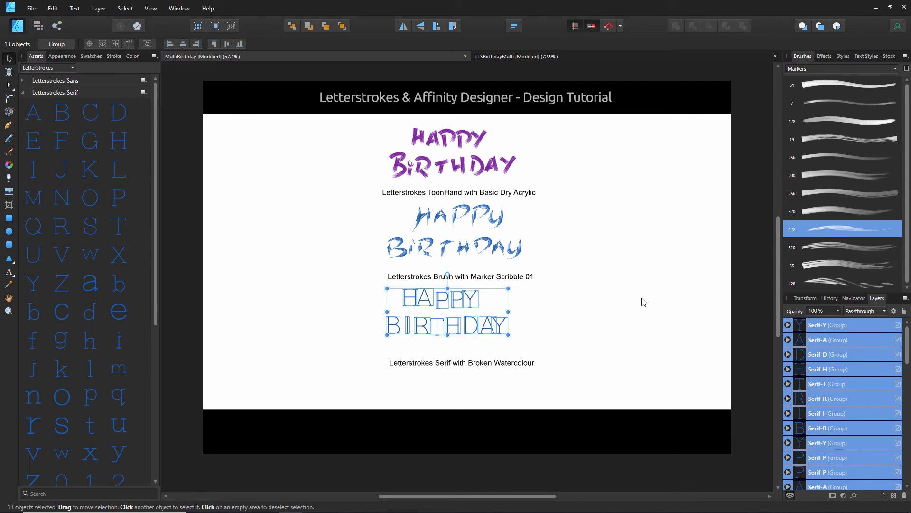
Apply the Broken Watercolour brush from the Watercolors category to the serif lettering and set its stroke width to 9.3 pt.
left_click(896, 69)
left_click(824, 244)
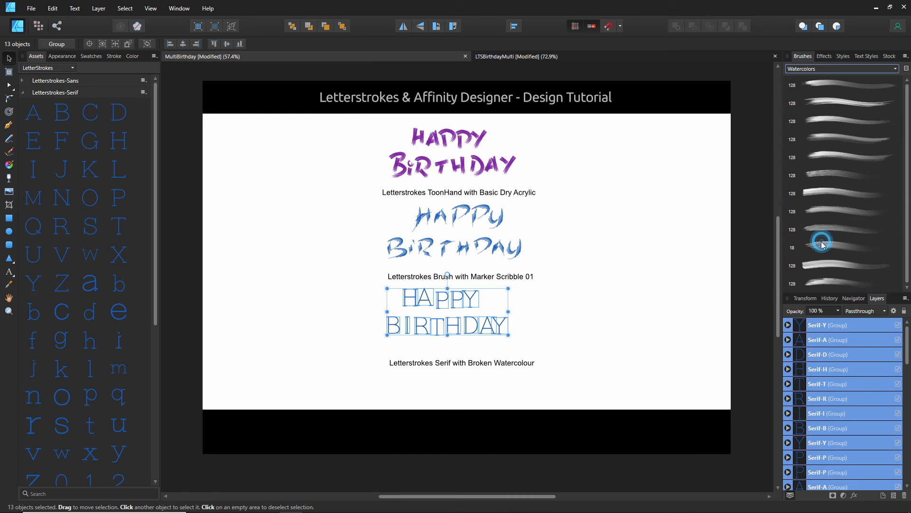
left_click(834, 103)
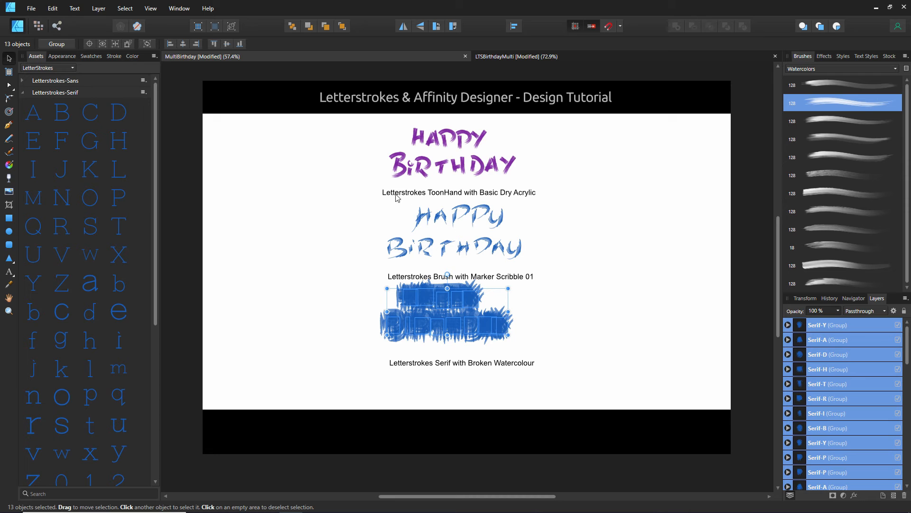
left_click(115, 56)
left_click_drag(96, 87, 77, 86)
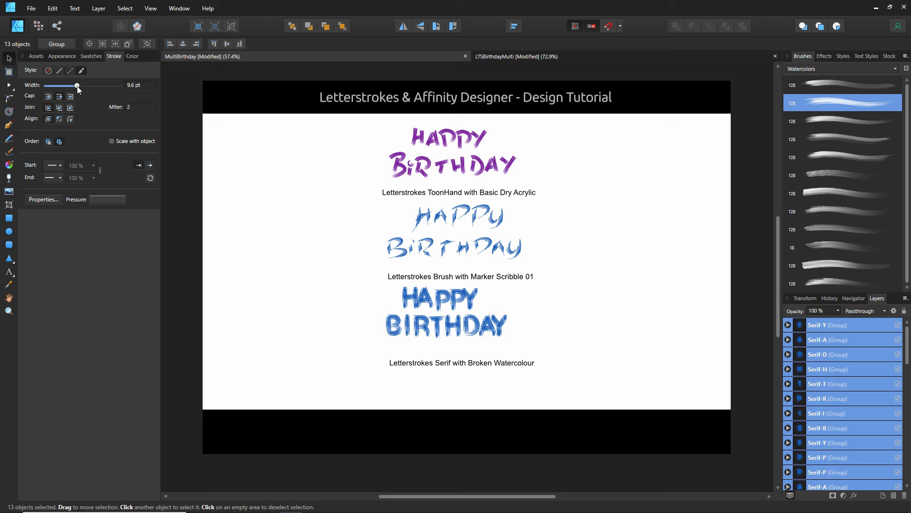
left_click(283, 294)
Set the stroke colour of the third HAPPY's H to light blue and its A to orange.
left_click(408, 299)
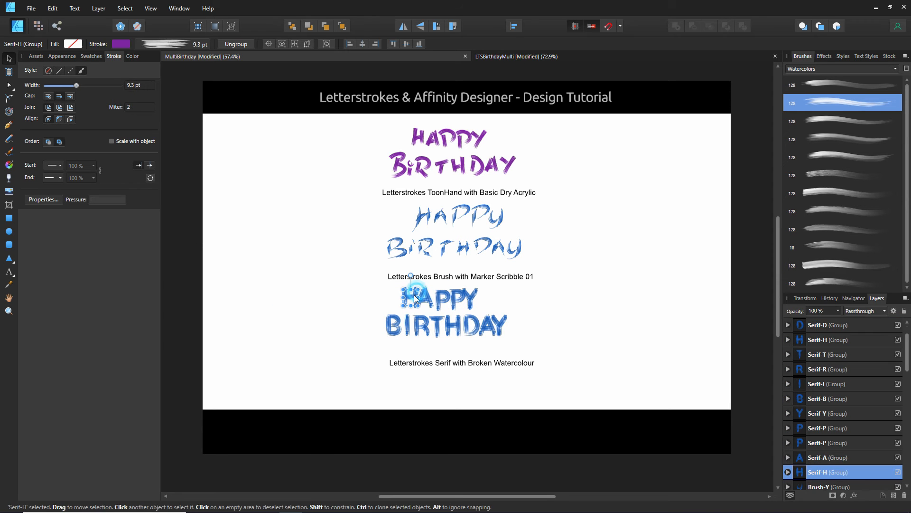
left_click(132, 56)
left_click(91, 56)
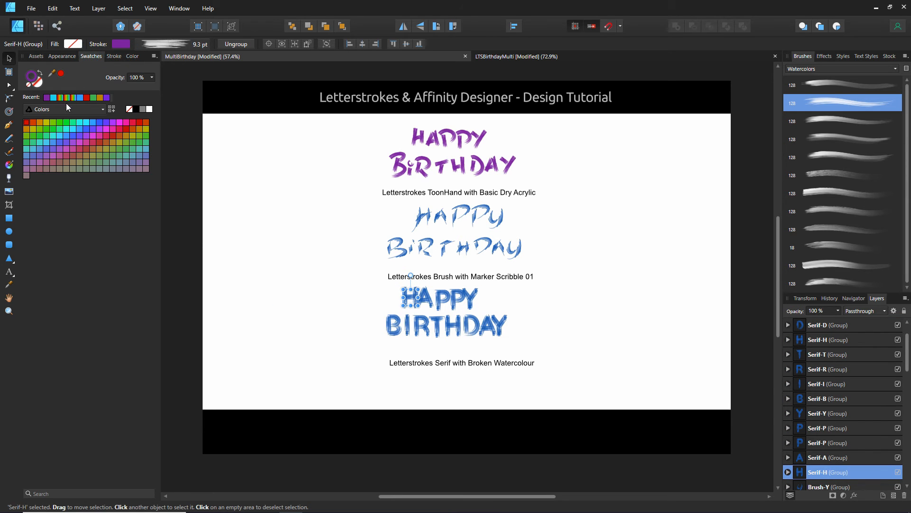
left_click(79, 97)
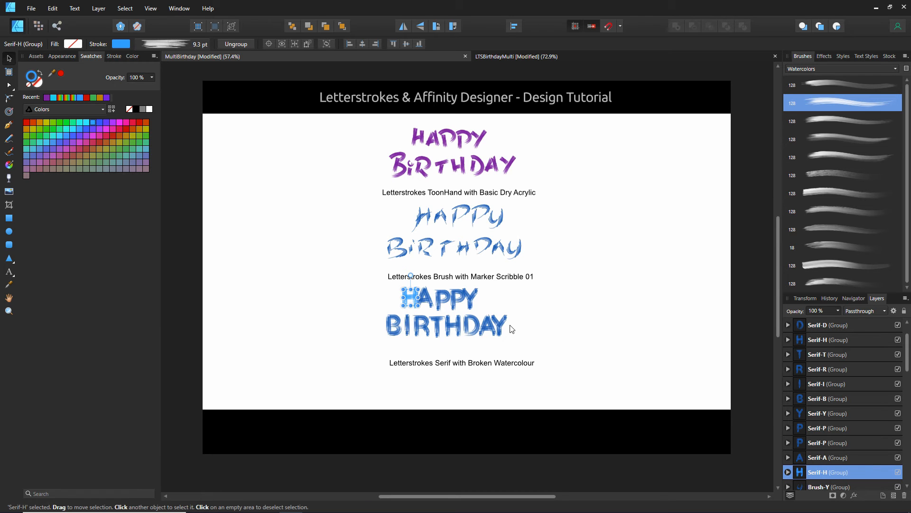
left_click(433, 302)
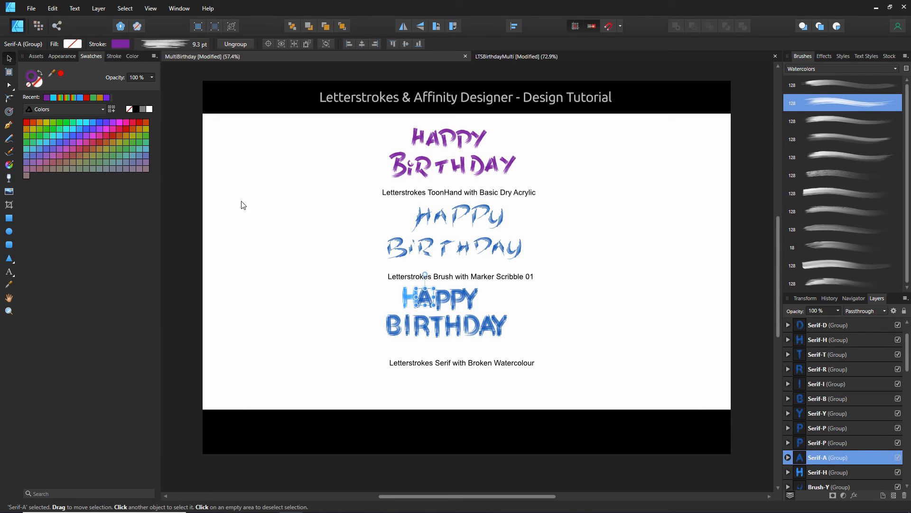
left_click(139, 130)
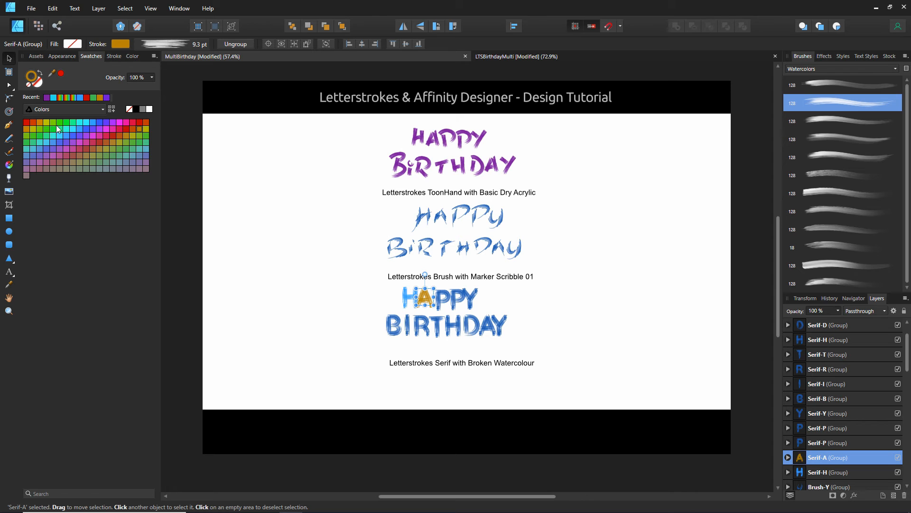
left_click(33, 129)
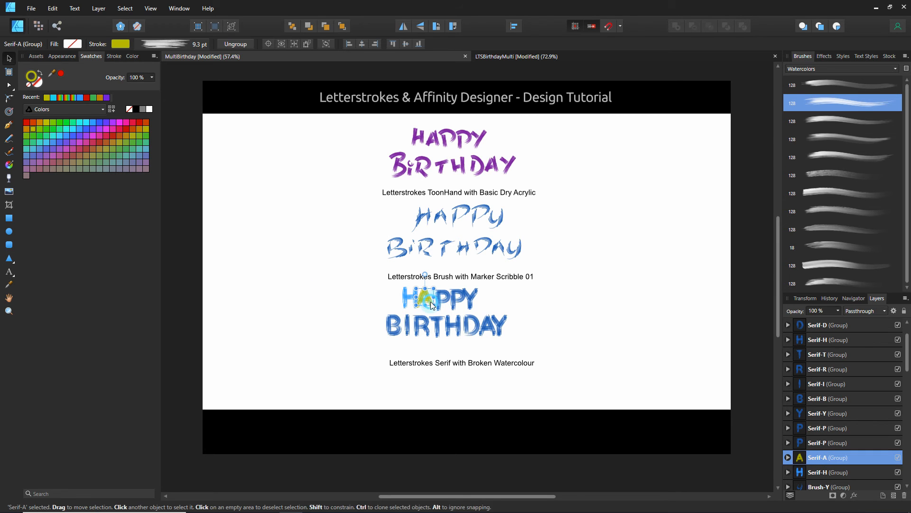
left_click(27, 129)
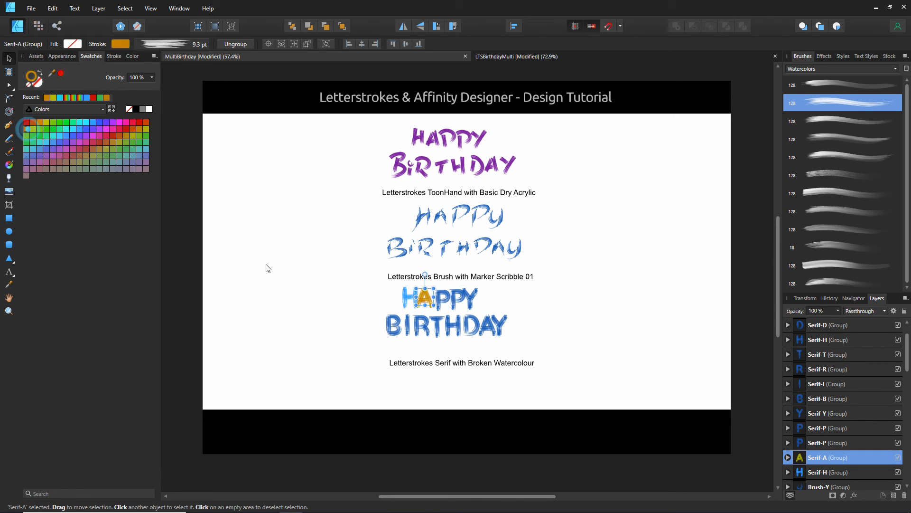
left_click(268, 268)
Colour the remaining letters of the third HAPPY: first P green, second P light blue and Y red.
left_click(444, 304)
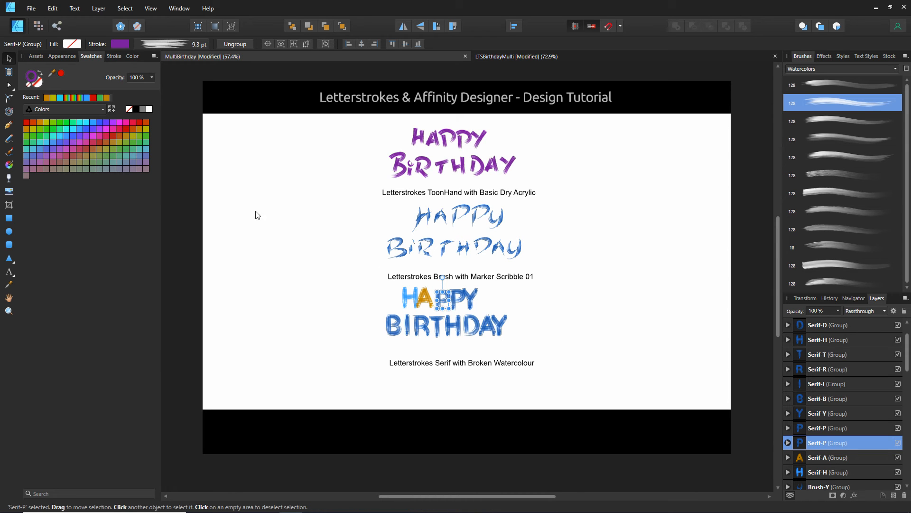
left_click(101, 98)
left_click(459, 302)
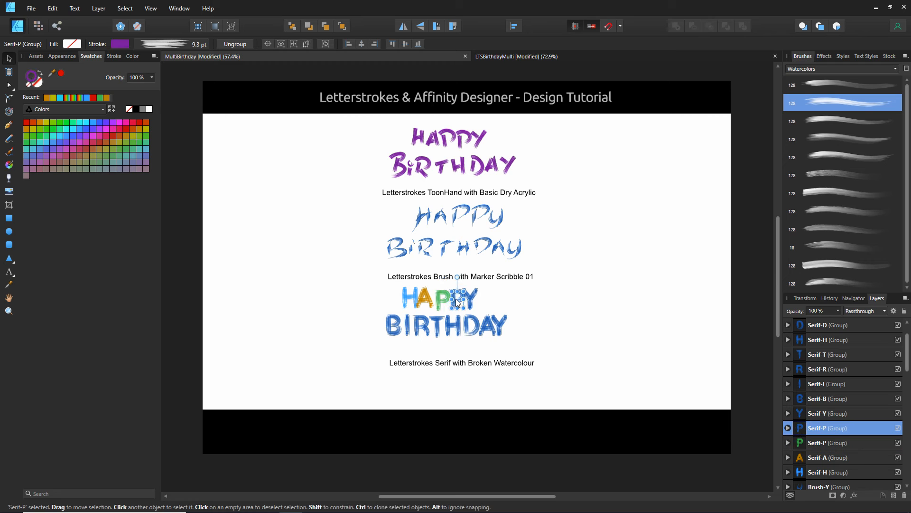
left_click(93, 122)
left_click(478, 299)
left_click(478, 299)
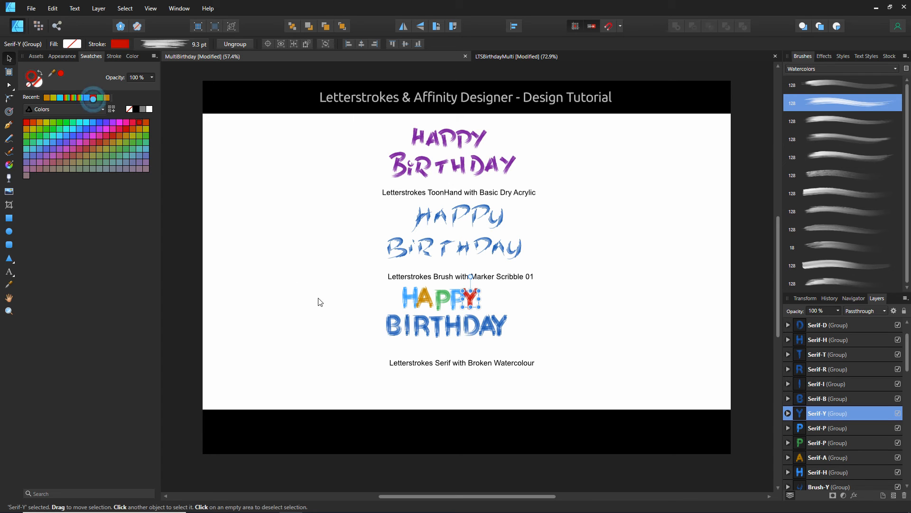
Colour the first three letters of the third BIRTHDAY: B light blue, I orange and R green.
left_click(398, 332)
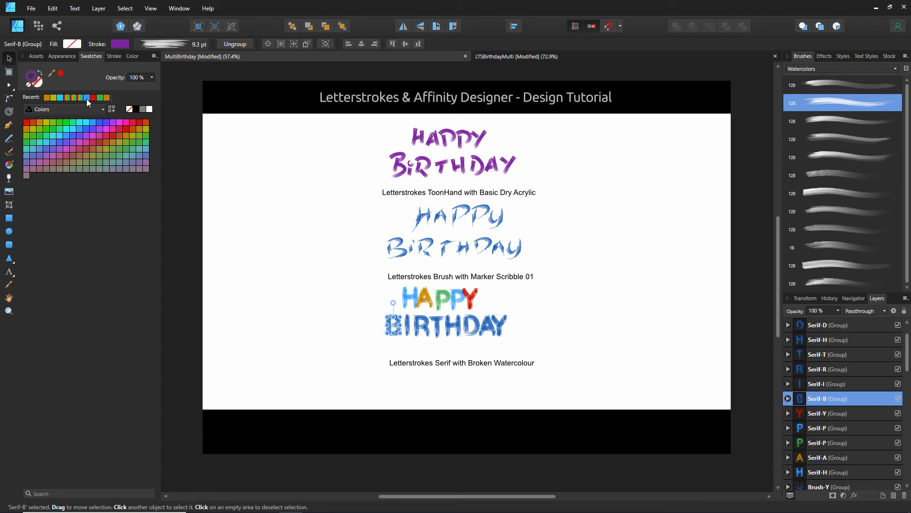
left_click(407, 327)
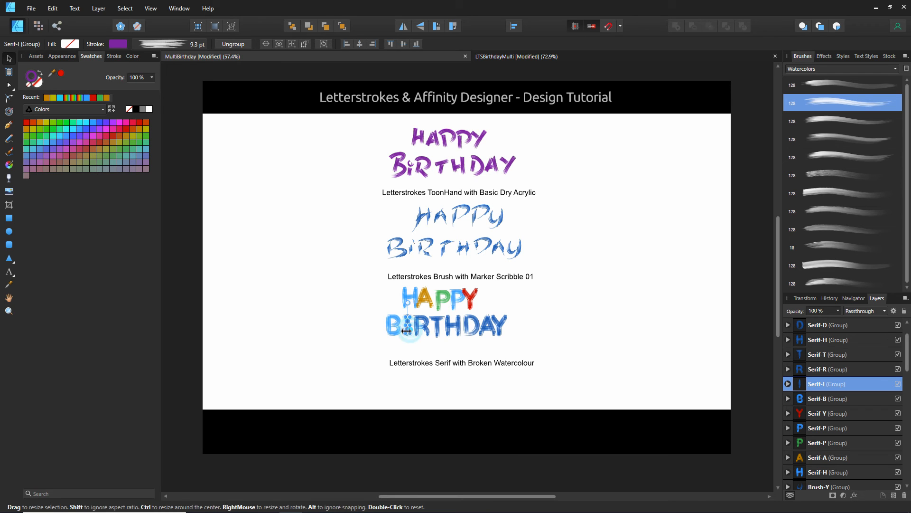
left_click(107, 98)
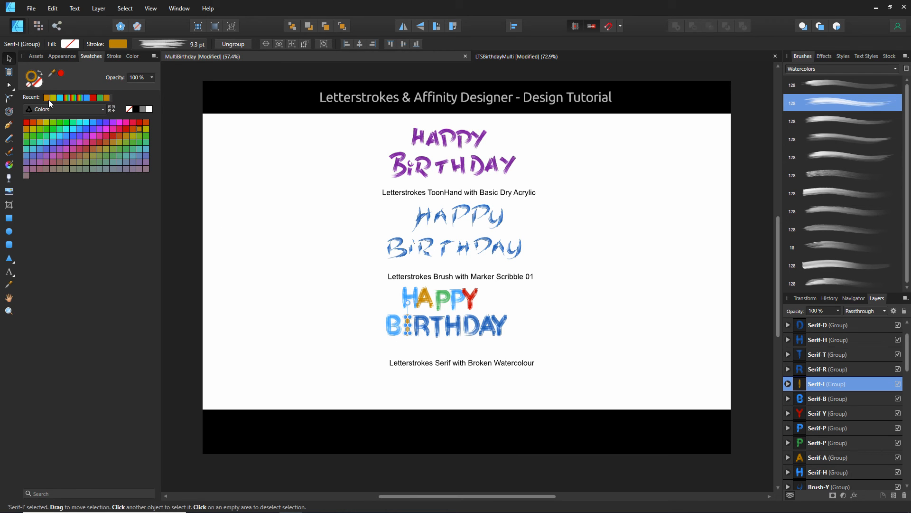
left_click(425, 332)
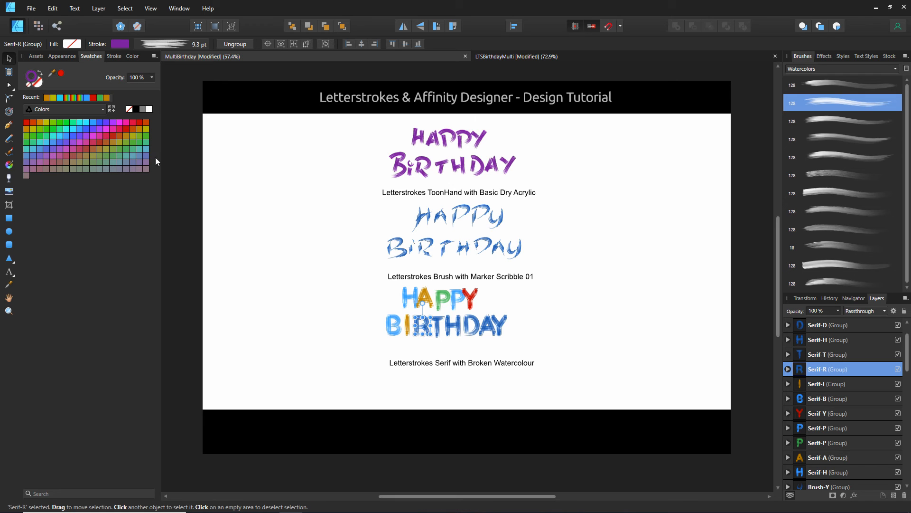
left_click(100, 98)
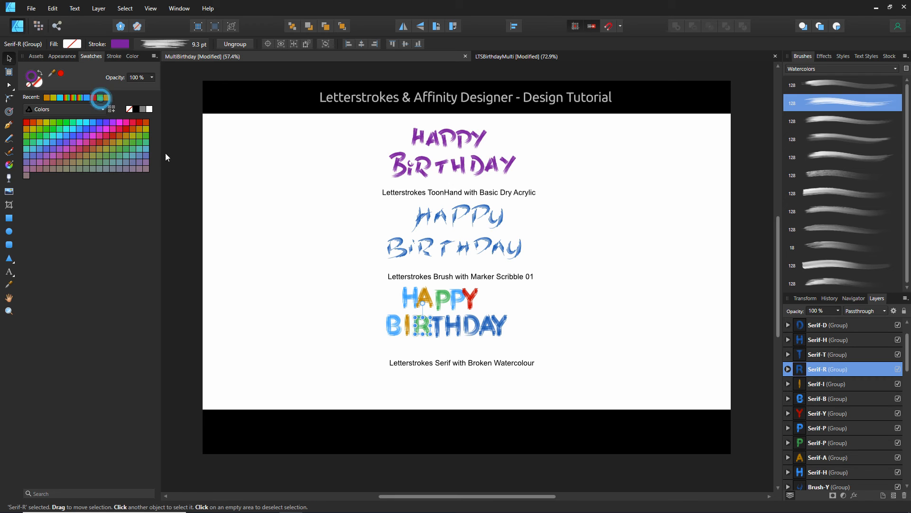
Colour the T of the third BIRTHDAY red and its H purple, and recolour the H of HAPPY purple too.
left_click(440, 331)
left_click(92, 97)
left_click(460, 332)
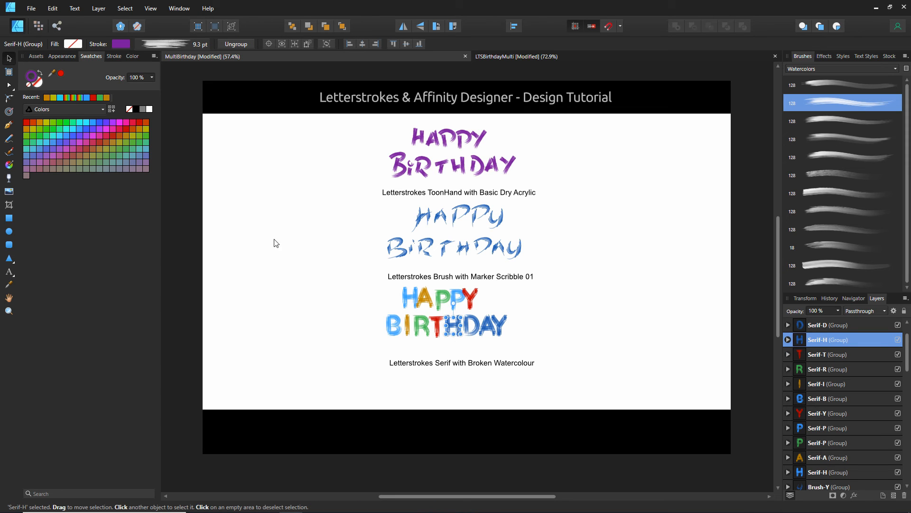
left_click(112, 122)
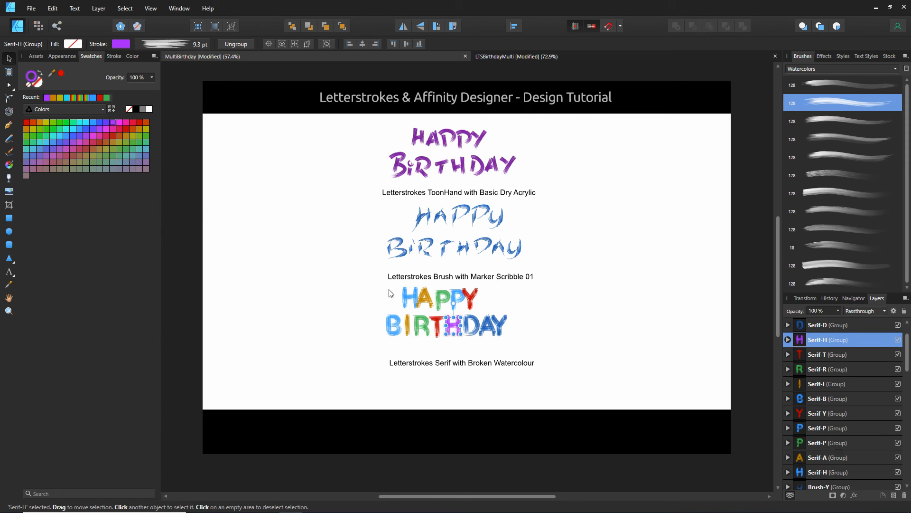
left_click(411, 304)
left_click(113, 122)
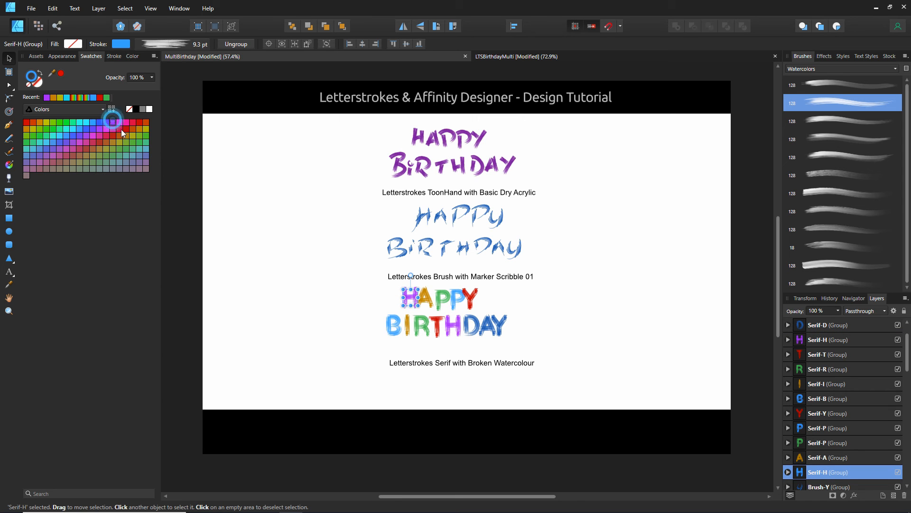
Colour the last three letters of the third BIRTHDAY: D orange, A green and Y light blue.
left_click(474, 331)
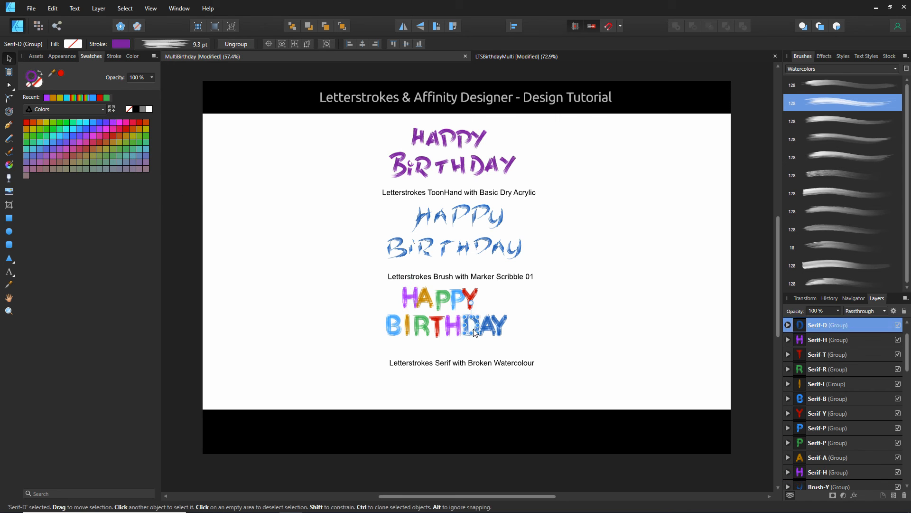
left_click(53, 98)
left_click(485, 335)
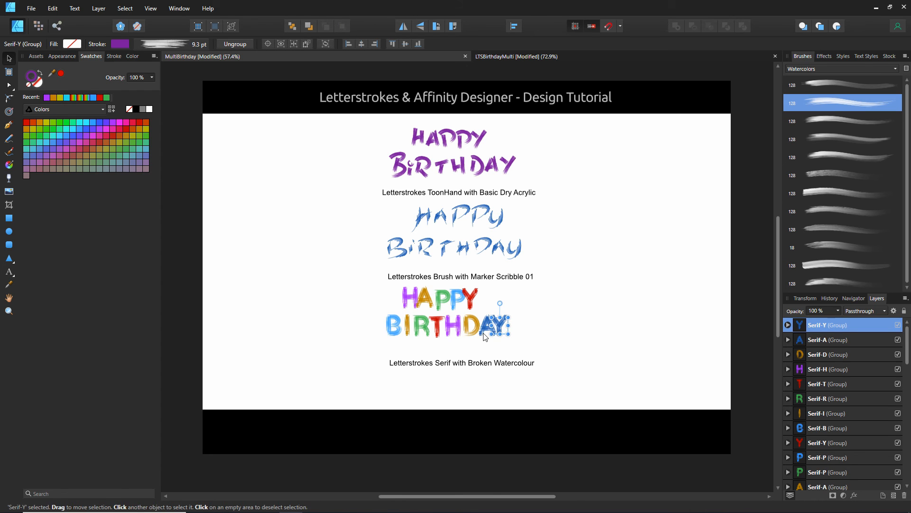
left_click(484, 334)
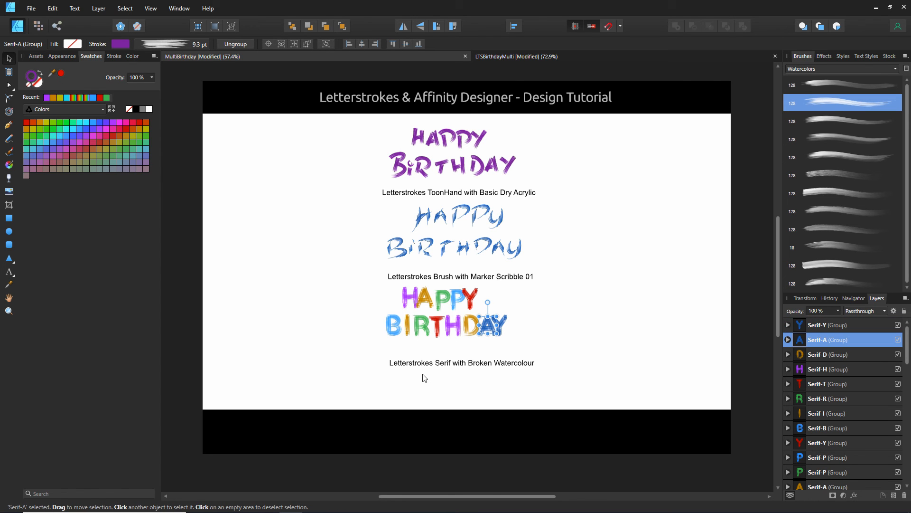
left_click(107, 98)
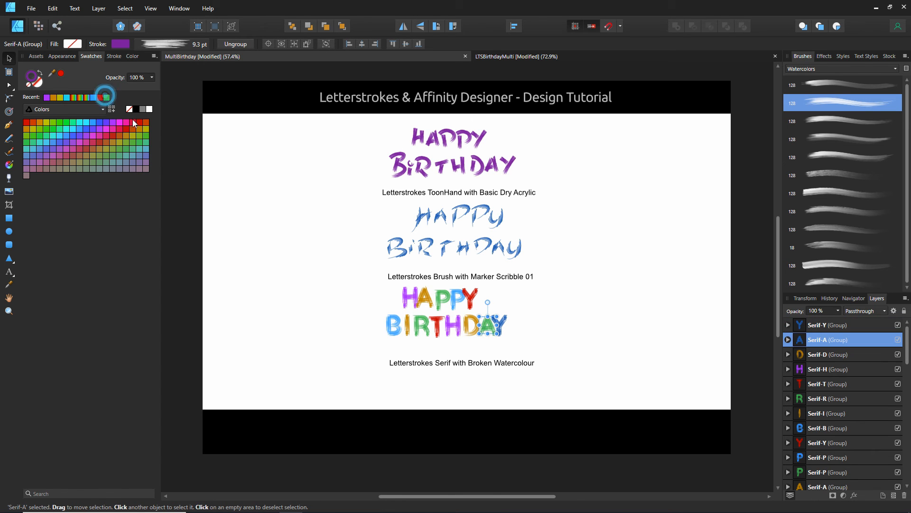
left_click(504, 326)
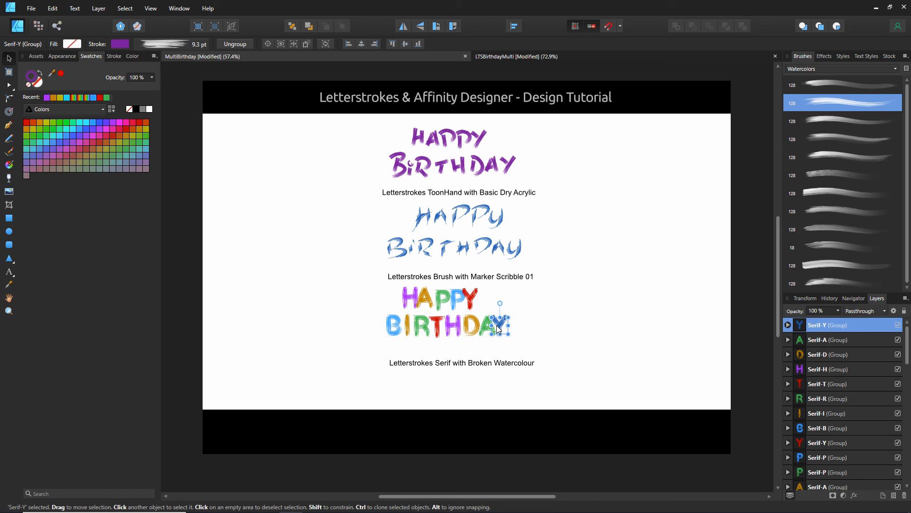
left_click(96, 125)
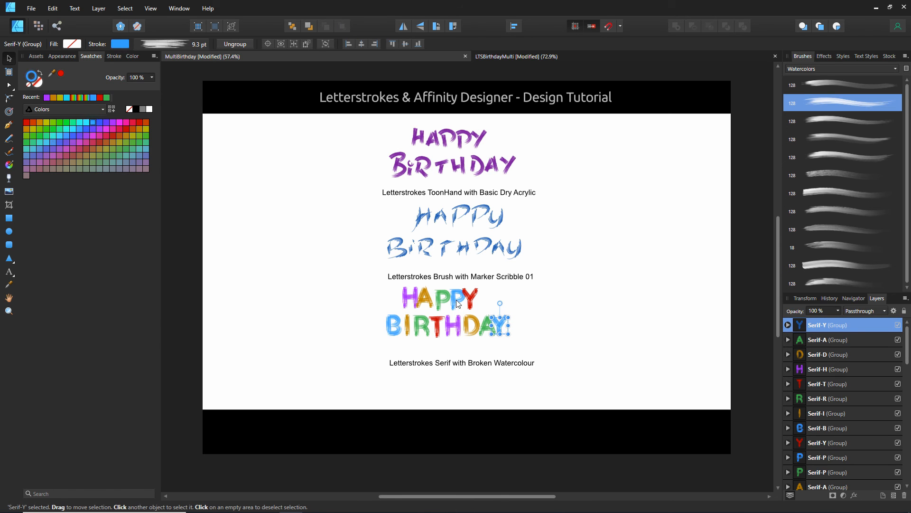
Centre the third BIRTHDAY under its HAPPY and move both words together to sit centred just above the Broken Watercolour caption.
left_click(566, 304)
left_click_drag(363, 304, 472, 328)
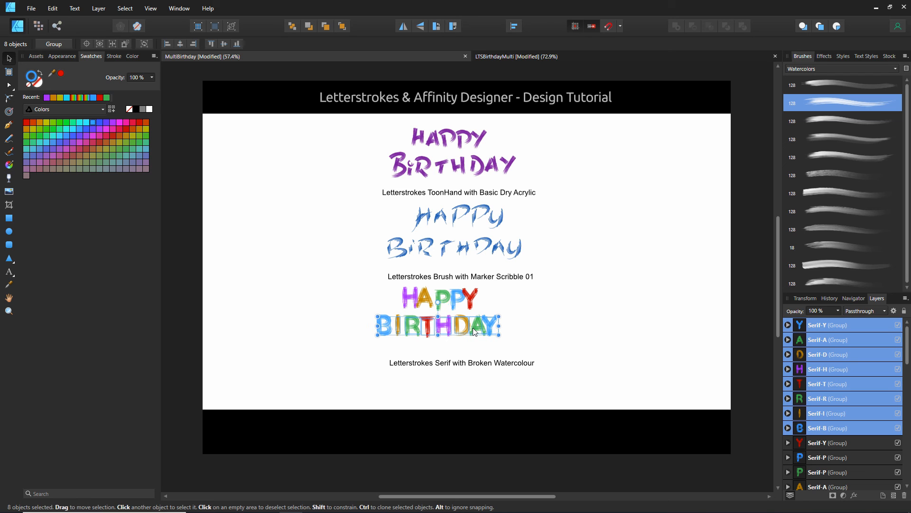
left_click_drag(350, 280, 481, 340)
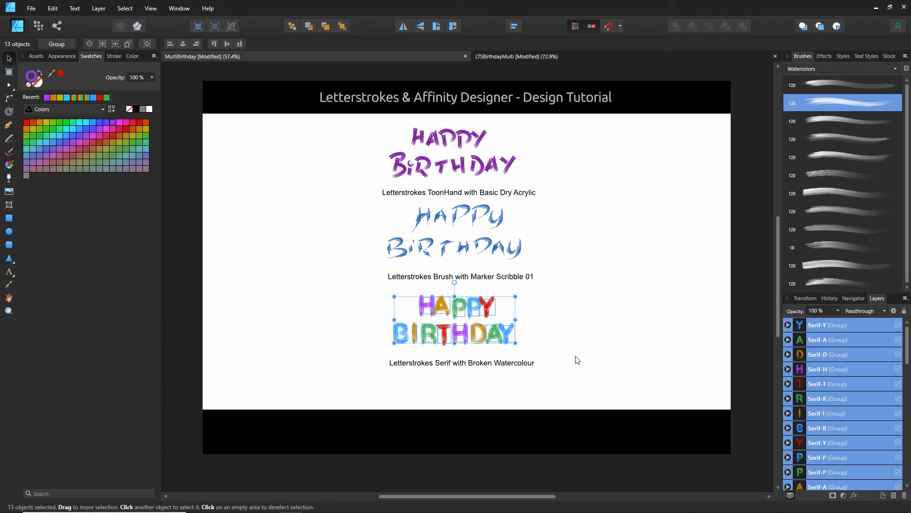
left_click(588, 362)
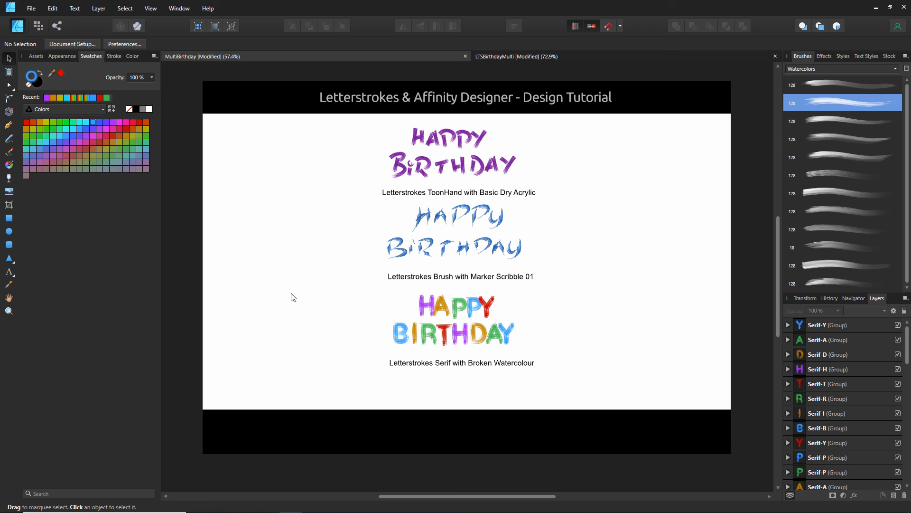
Paint a light blue stroke across the first HAPPY BIRTHDAY and give it the Basic Watercolor 03 brush at 100 pt width.
left_click(9, 151)
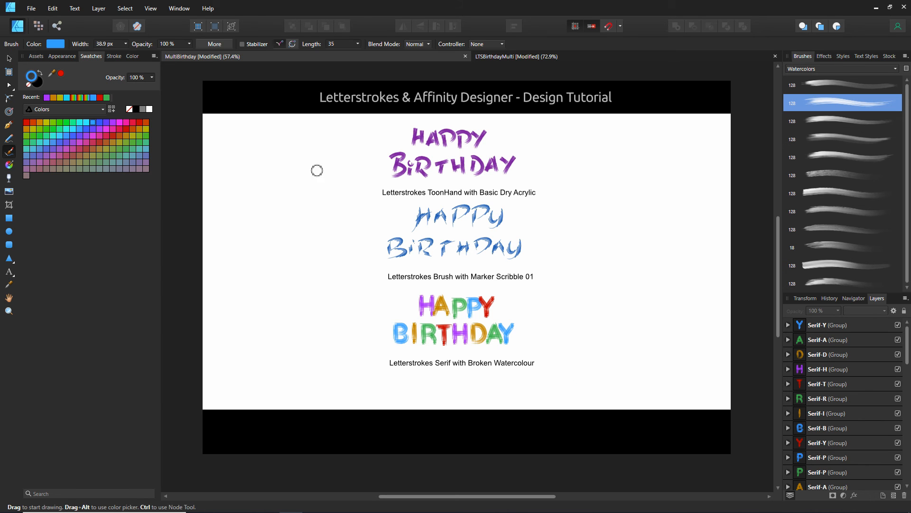
left_click_drag(360, 162, 553, 148)
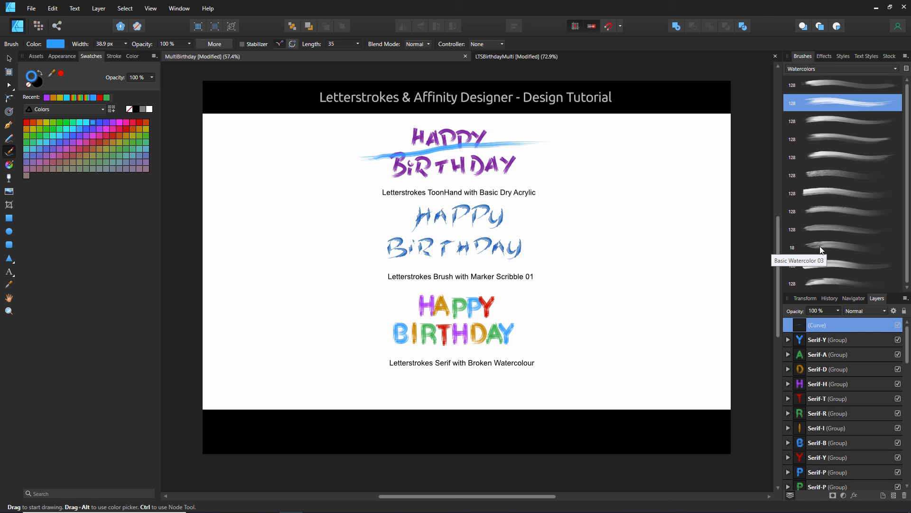
left_click(9, 60)
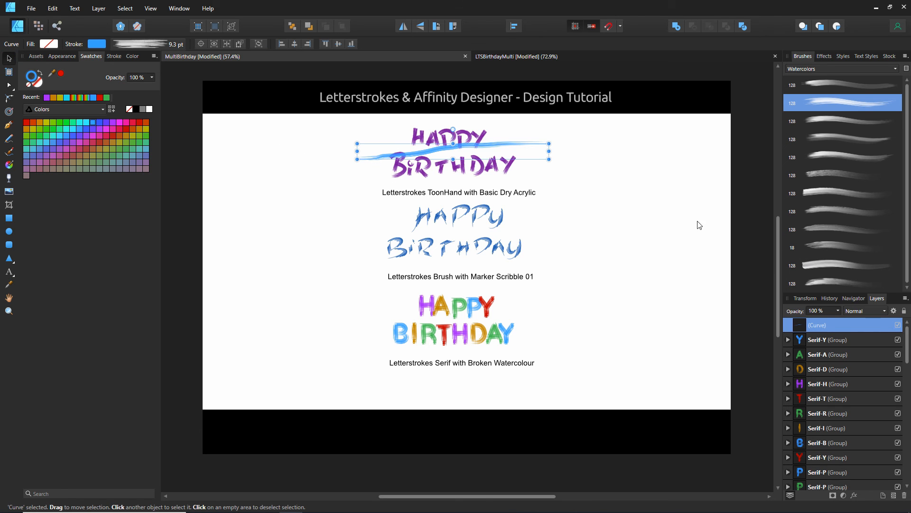
left_click(823, 247)
left_click(135, 45)
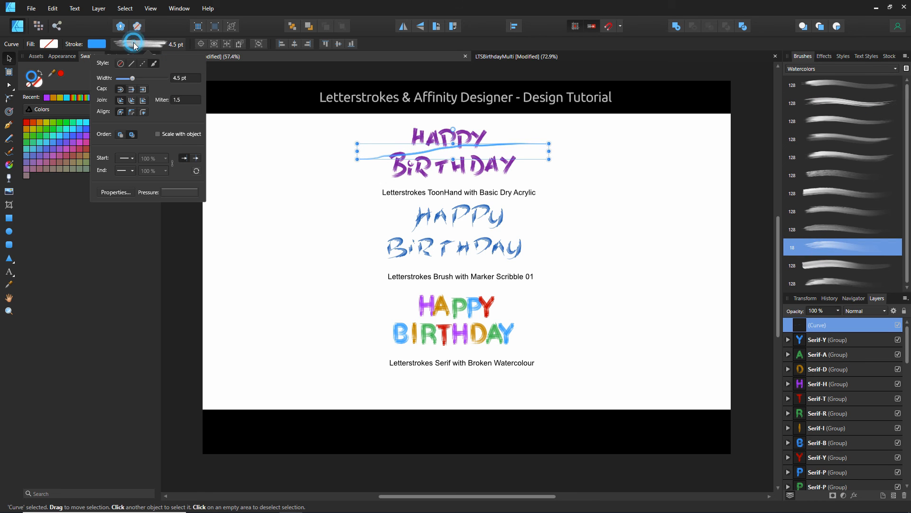
left_click_drag(130, 78, 178, 80)
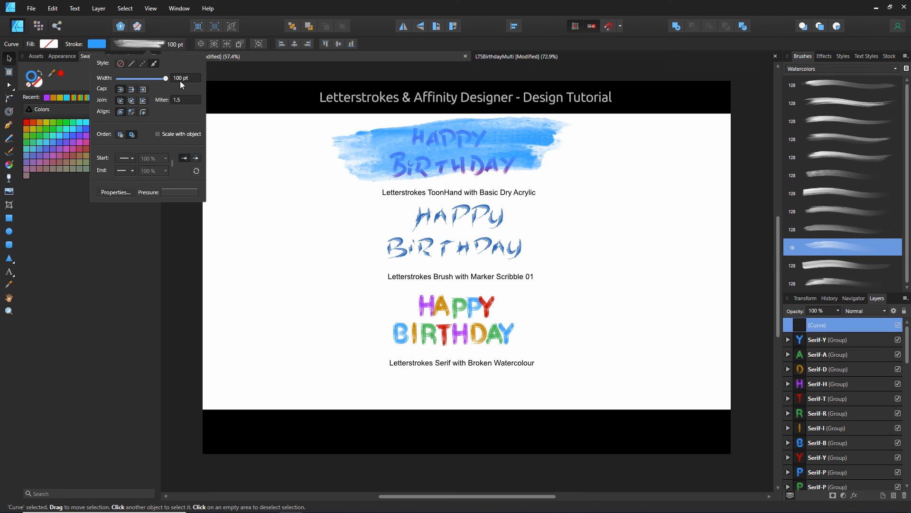
Apply the recent rainbow gradient to the wide brush stroke and send it to the back behind the purple lettering.
left_click(72, 98)
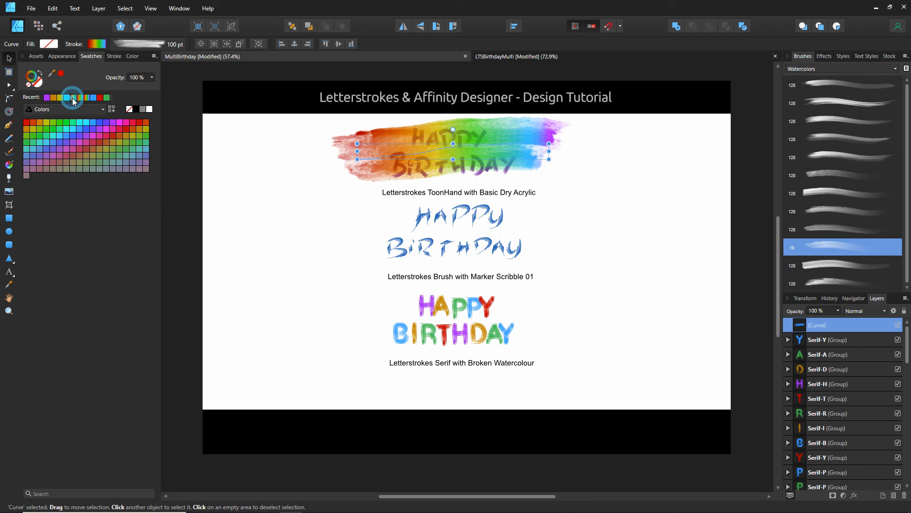
left_click(99, 8)
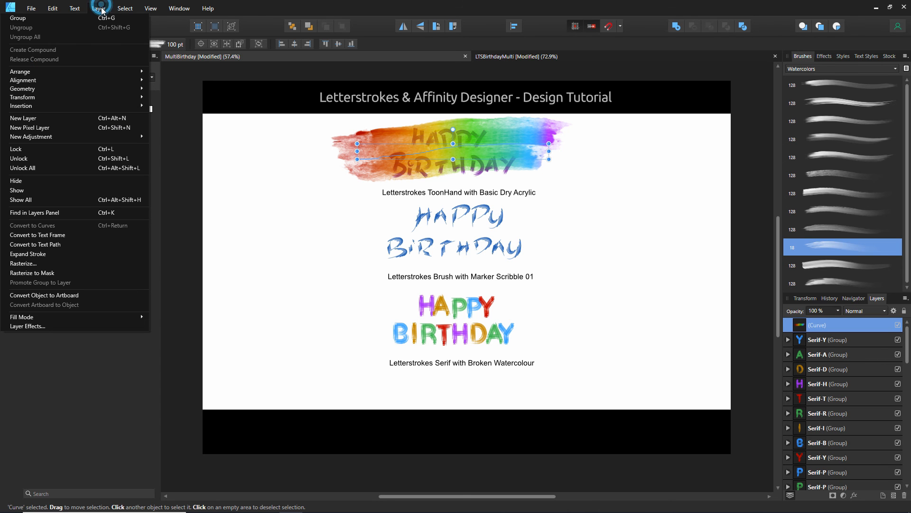
mouse_move(52, 72)
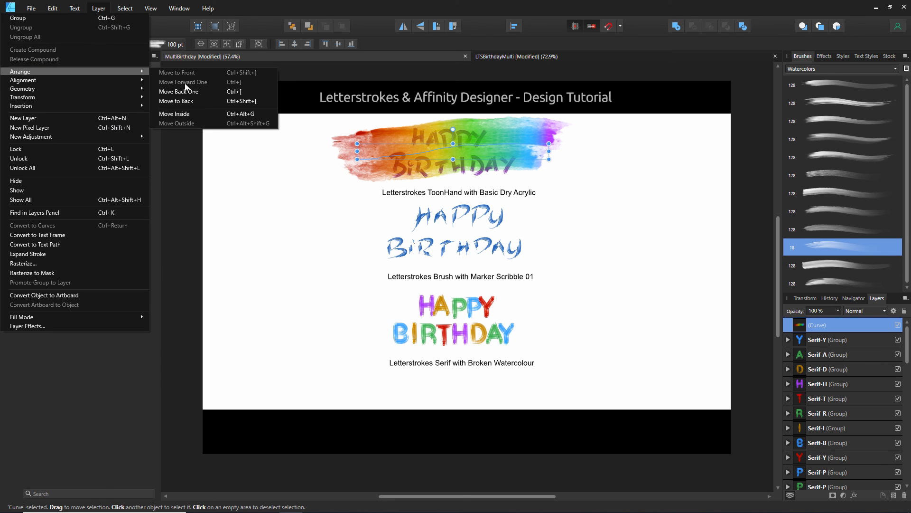
left_click(204, 101)
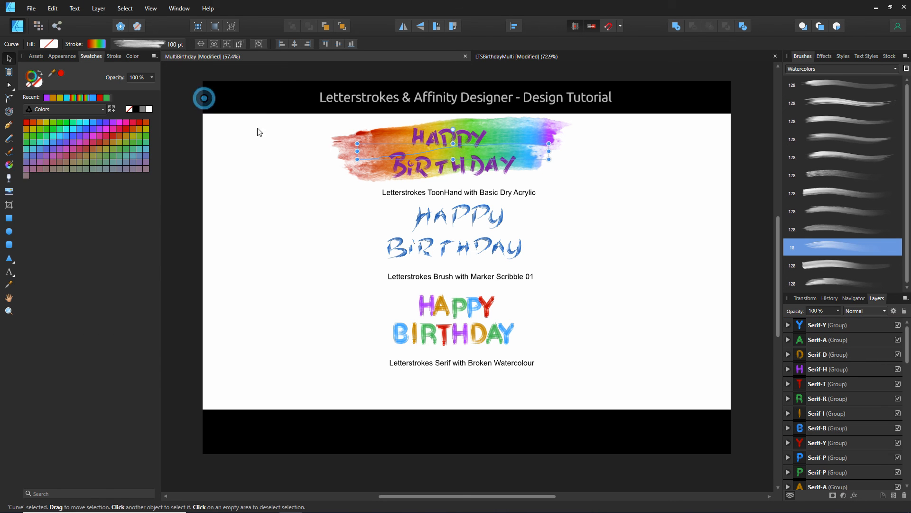
left_click(311, 183)
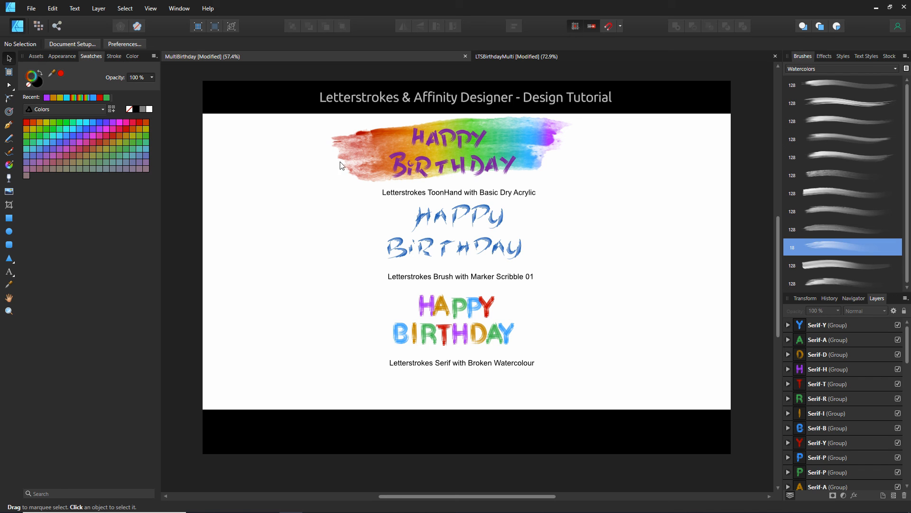
Shift the rainbow brush stroke slightly down and to the right to centre it behind the first HAPPY BIRTHDAY.
left_click(369, 163)
mouse_move(369, 164)
left_mouse_down()
mouse_move(373, 173)
mouse_move(375, 161)
left_mouse_up()
left_click(372, 159)
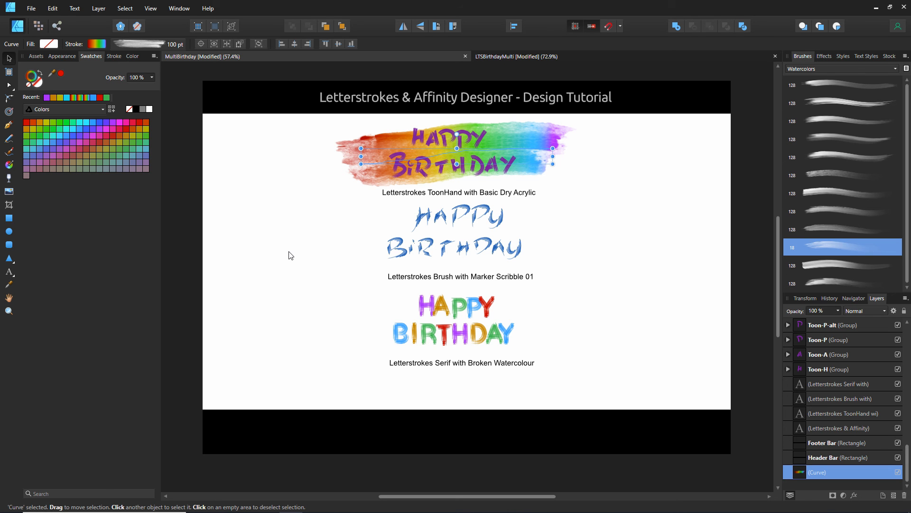
left_click(288, 254)
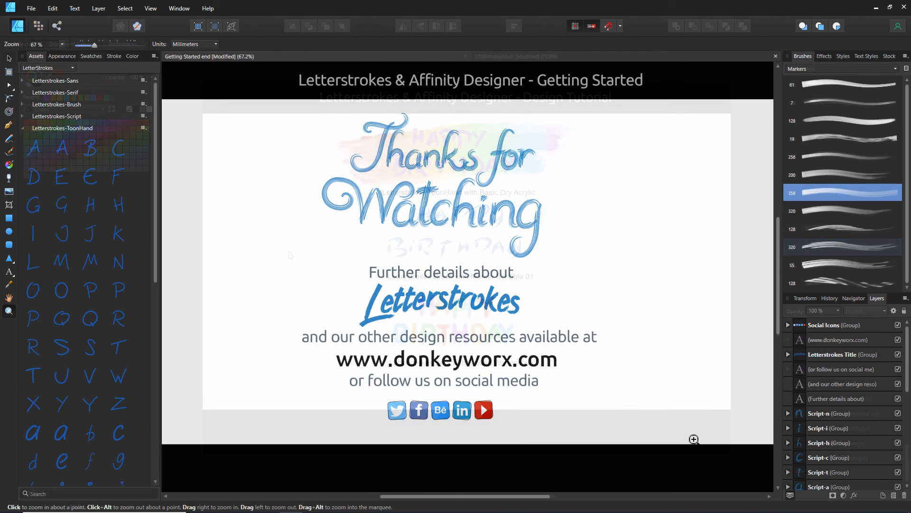